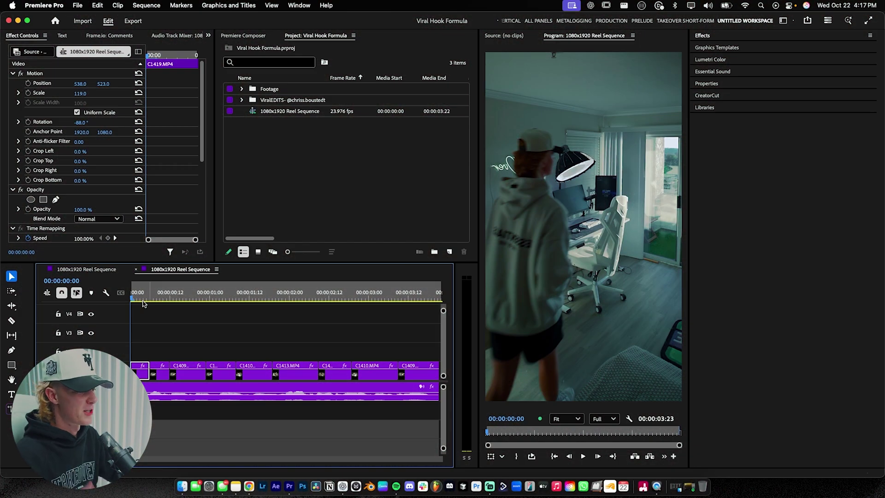
# - Play the reel sequence through from the first clip and return the playhead to the start
pyautogui.click(157, 318)
pyautogui.press('-')
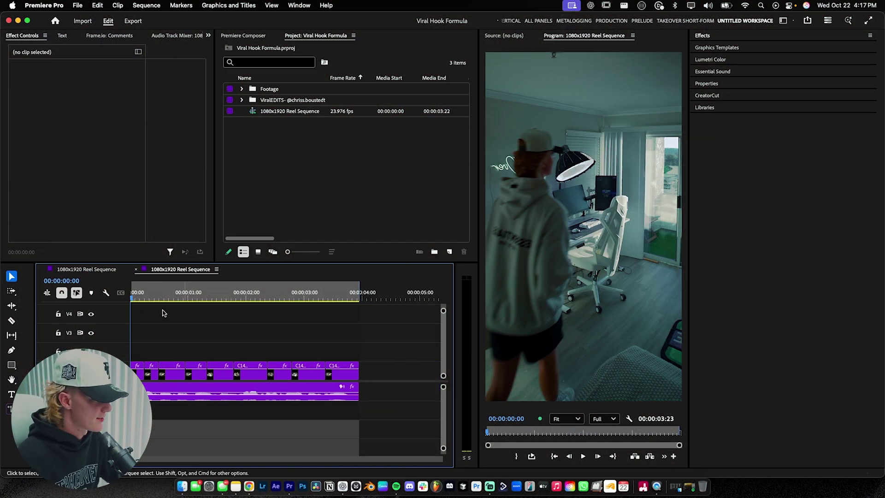
pyautogui.click(138, 370)
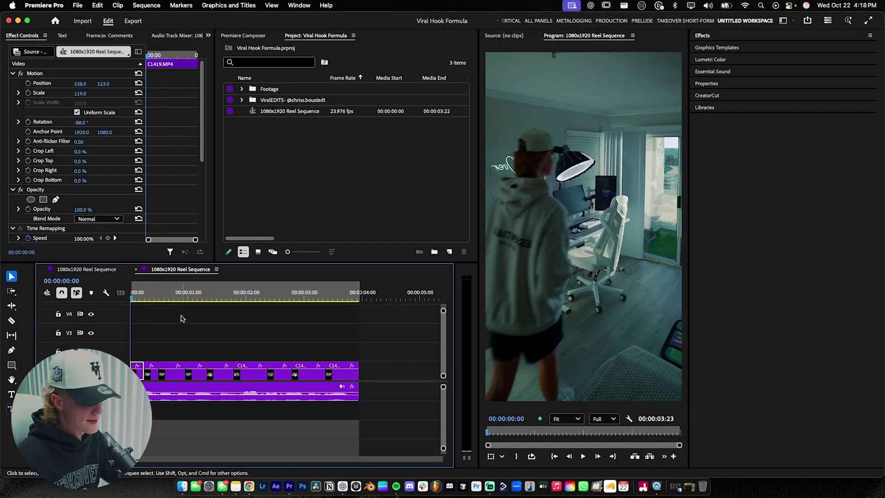
pyautogui.press('space')
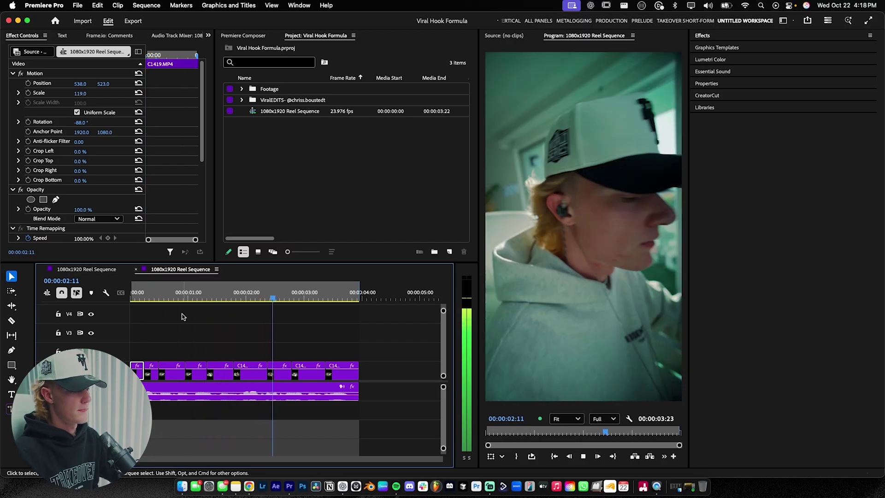
pyautogui.scroll(-4, 335, 348)
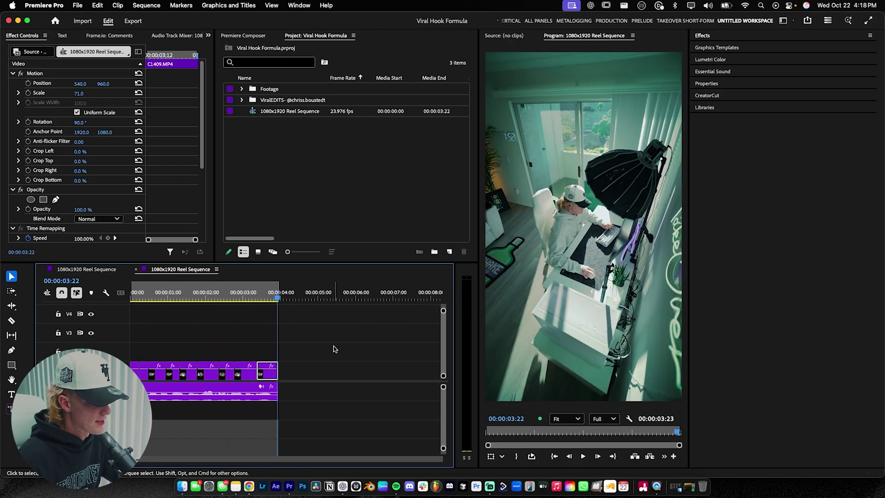
pyautogui.scroll(2, 249, 348)
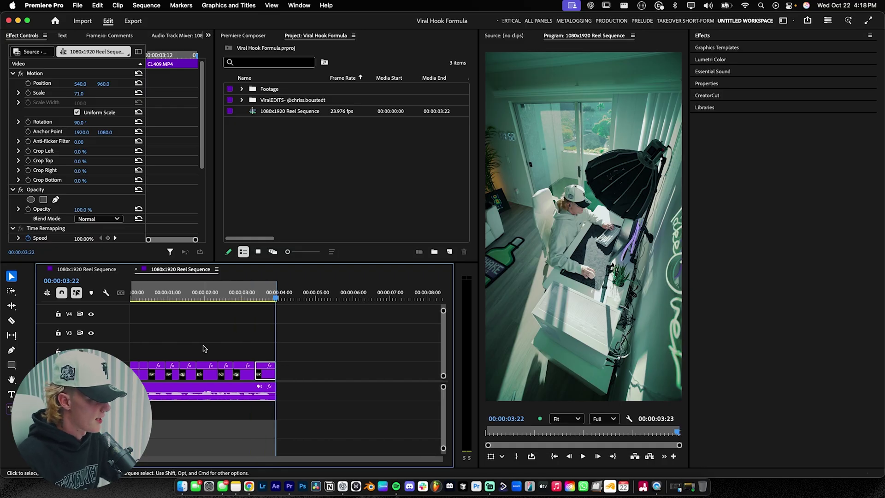
pyautogui.scroll(2, 205, 348)
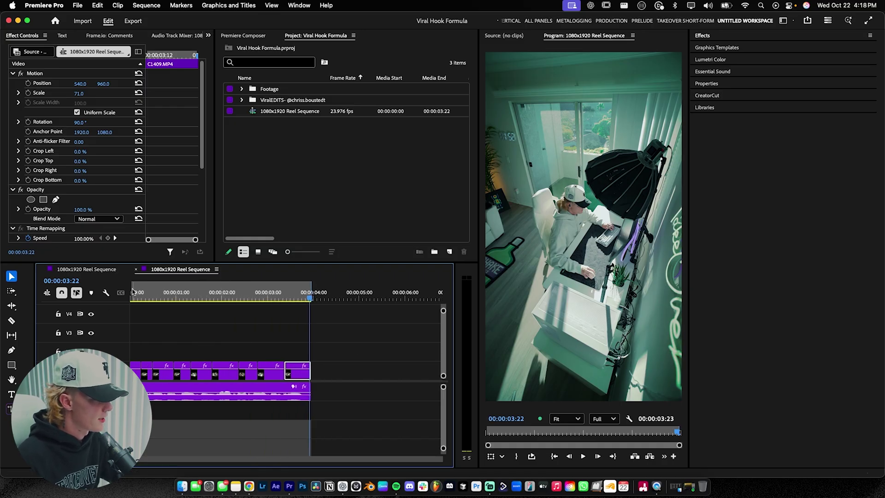
pyautogui.press('Home')
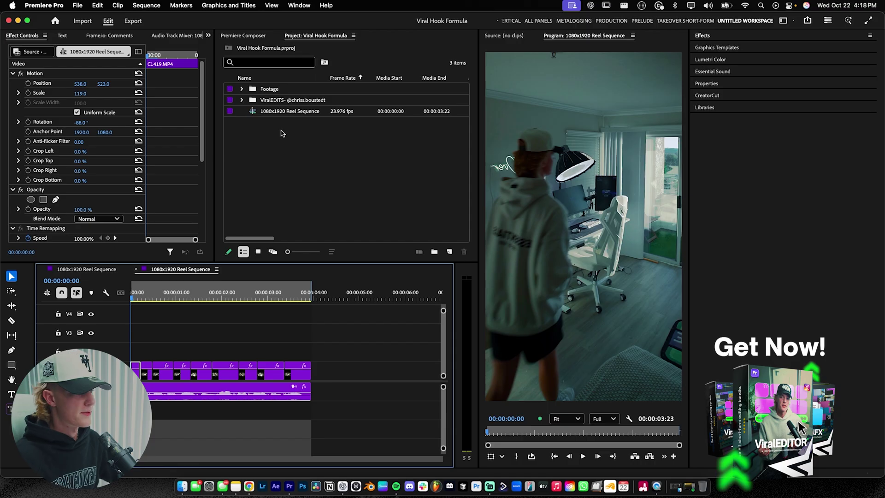
pyautogui.click(242, 100)
pyautogui.click(251, 133)
pyautogui.moveTo(273, 145); pyautogui.dragTo(139, 331)
pyautogui.press('space')
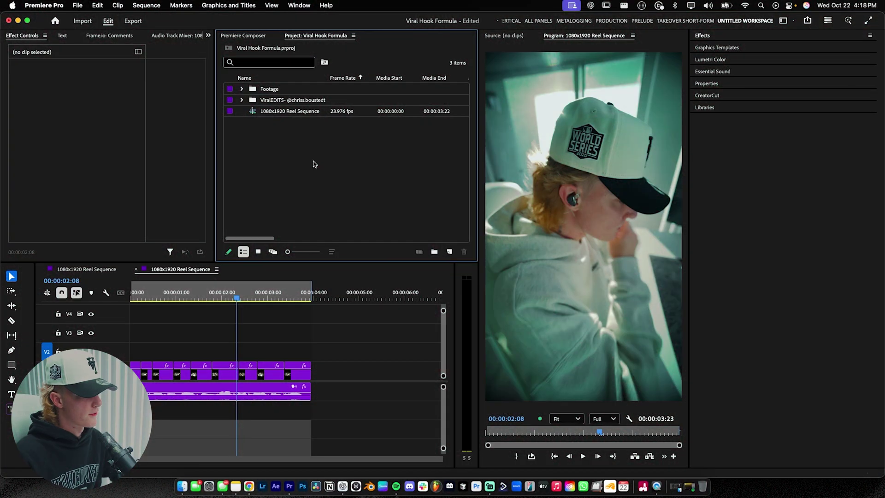
# - Create a new adjustment layer in the project at 1080 x 1920, 23.976 fps, with square pixels
pyautogui.rightClick(295, 196)
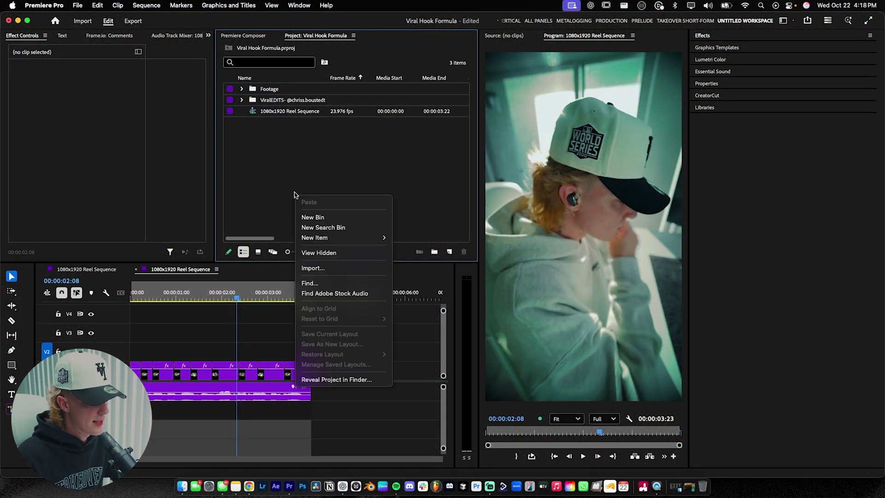
pyautogui.moveTo(339, 238)
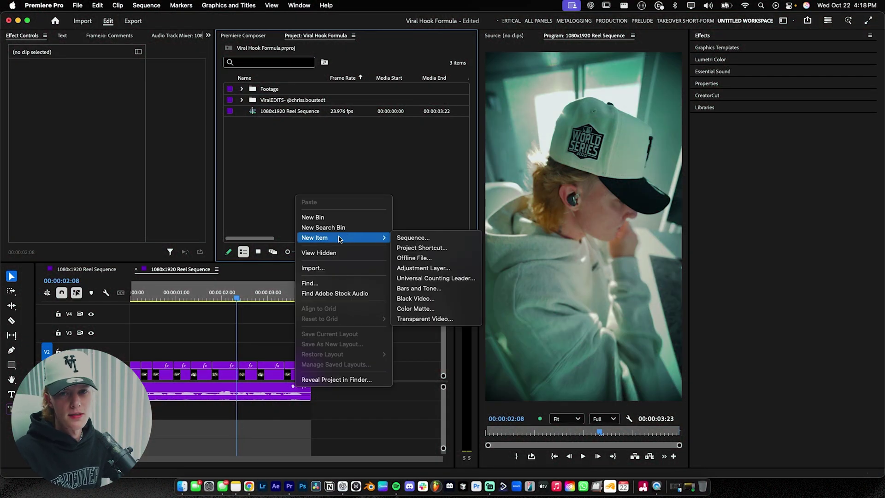
pyautogui.click(421, 268)
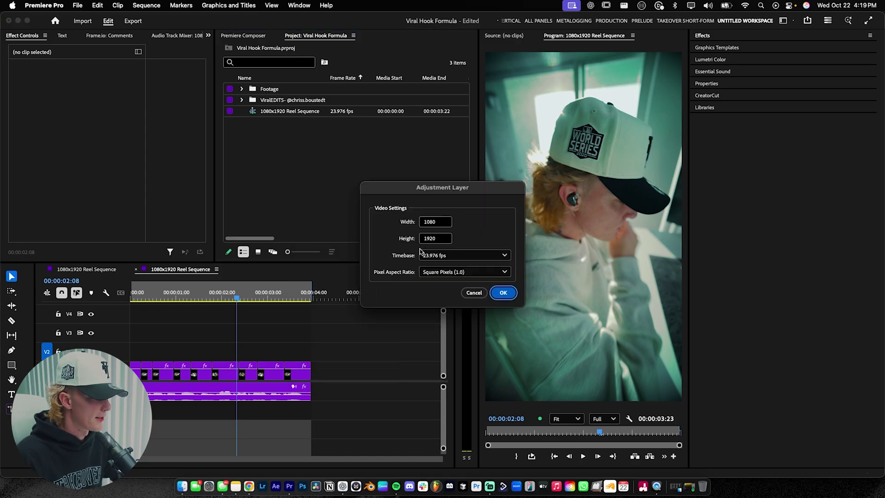
pyautogui.click(503, 292)
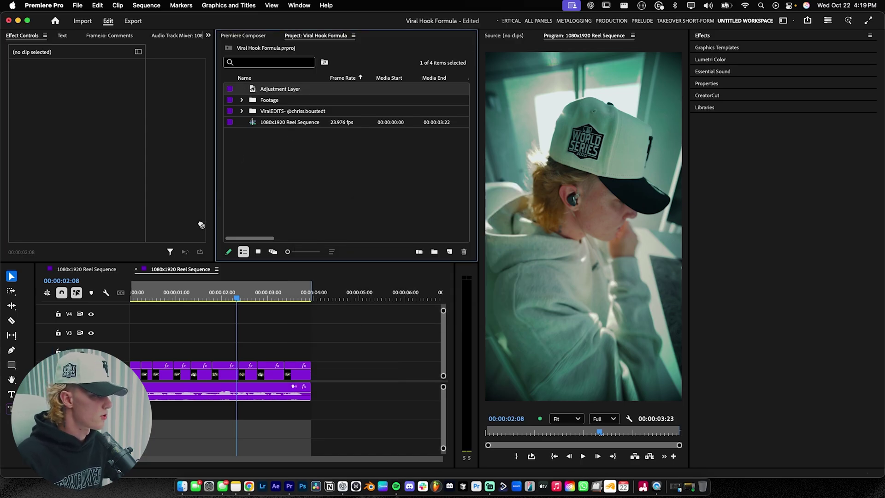
# - Place the adjustment layer on V4 from the sequence start and trim its end to match the last clip
pyautogui.moveTo(143, 326); pyautogui.dragTo(203, 251)
pyautogui.moveTo(253, 90); pyautogui.dragTo(136, 317)
pyautogui.moveTo(356, 317); pyautogui.dragTo(311, 317)
pyautogui.click(197, 309)
pyautogui.press('Home')
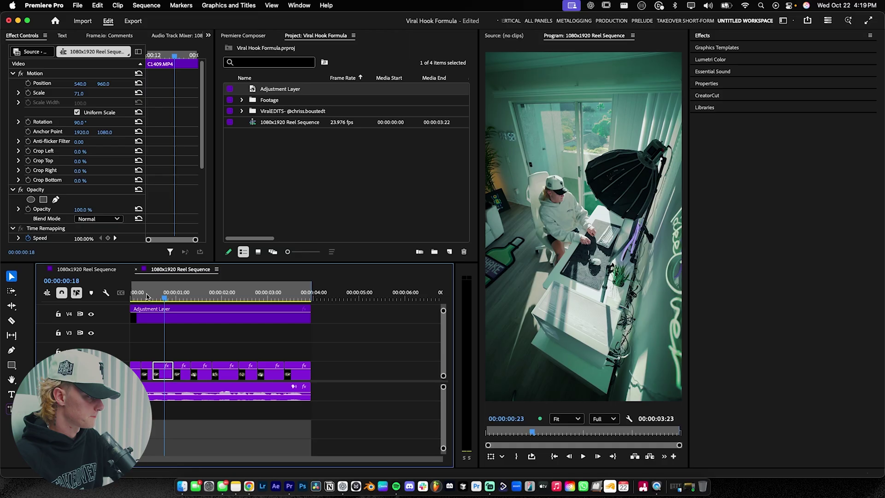
# - Search the effects for "transform" and apply the Transform video effect to the adjustment layer
pyautogui.click(711, 40)
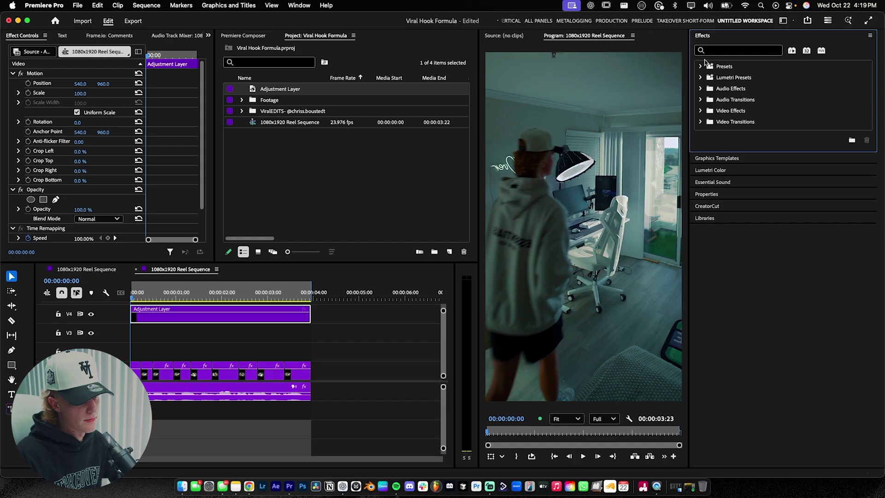
pyautogui.click(717, 52)
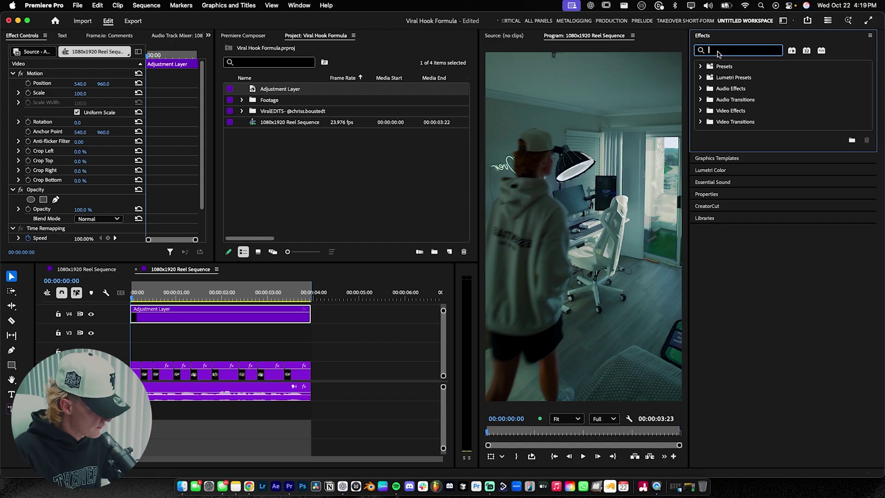
pyautogui.write('transform')
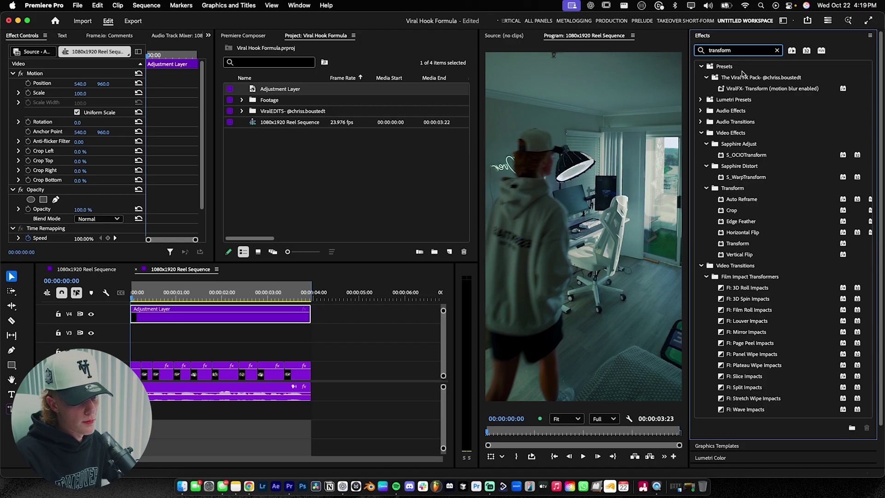
pyautogui.moveTo(733, 243); pyautogui.dragTo(258, 315)
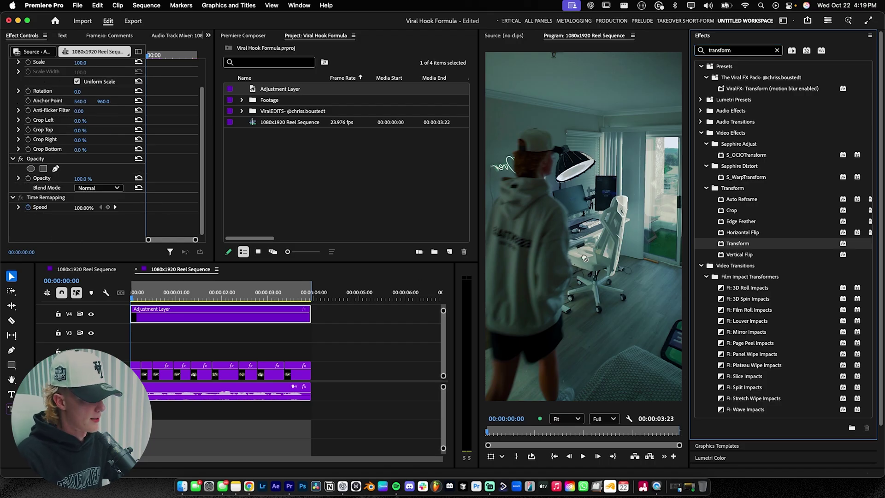
pyautogui.scroll(-5, 163, 169)
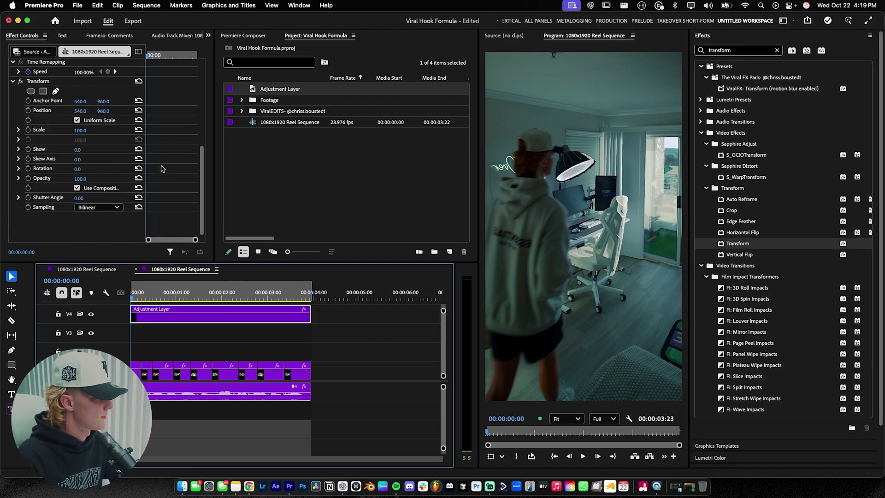
# - Keyframe the Transform effect's Scale from 188 at the sequence start to 100 around the middle of the adjustment layer
pyautogui.moveTo(216, 179); pyautogui.dragTo(295, 178)
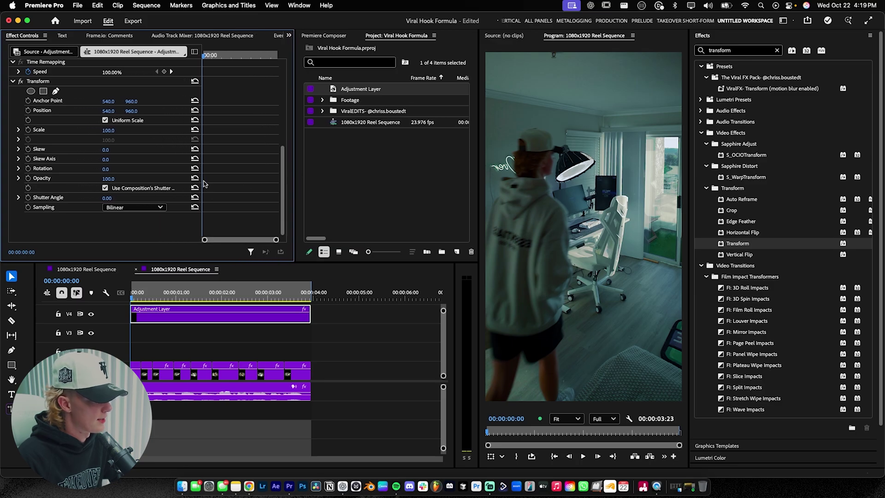
pyautogui.moveTo(202, 179); pyautogui.dragTo(183, 181)
pyautogui.scroll(2, 209, 196)
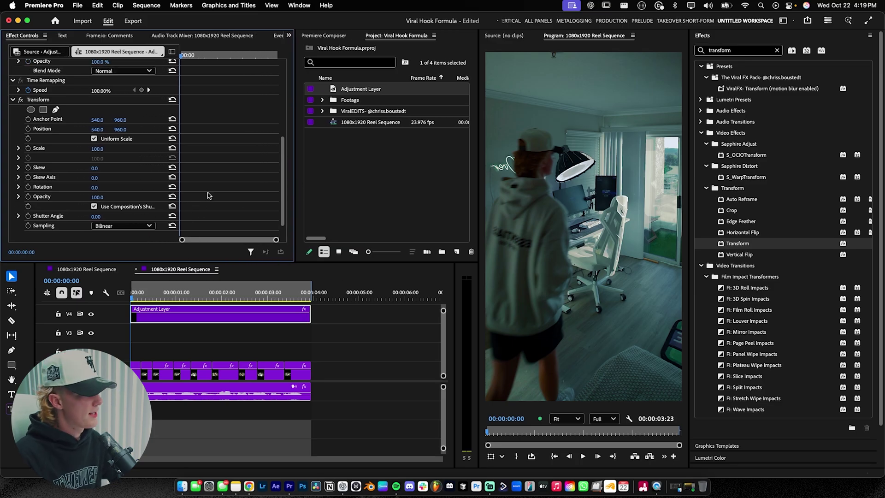
pyautogui.click(28, 148)
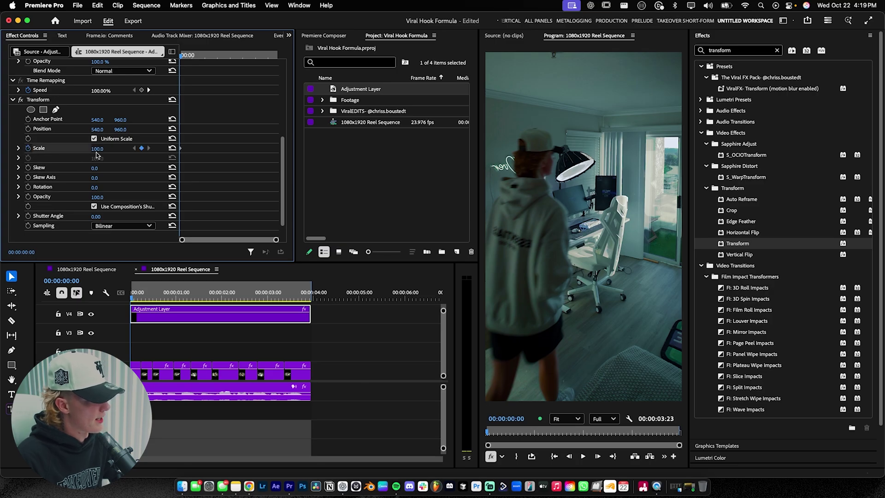
pyautogui.moveTo(187, 149); pyautogui.dragTo(220, 150)
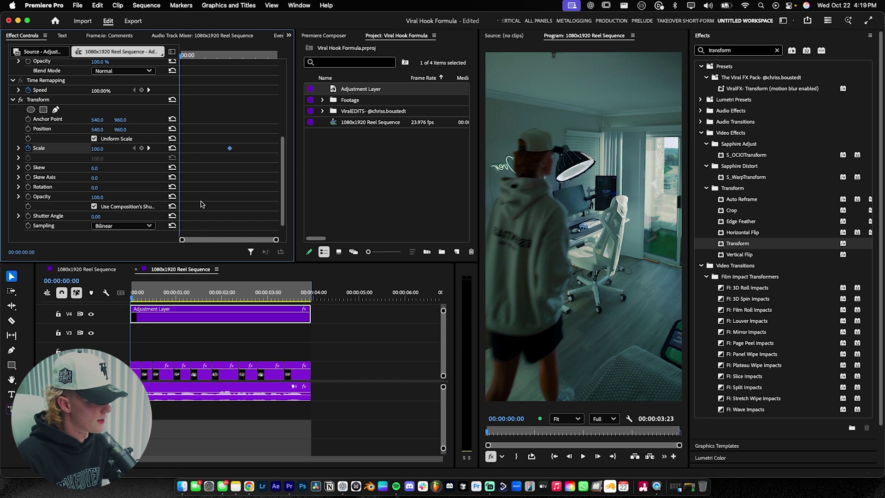
pyautogui.moveTo(98, 149); pyautogui.dragTo(147, 148)
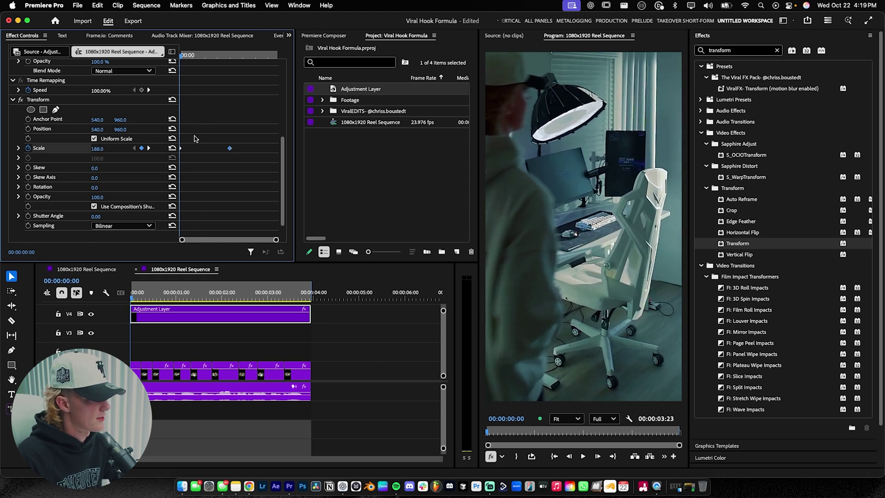
pyautogui.press('space')
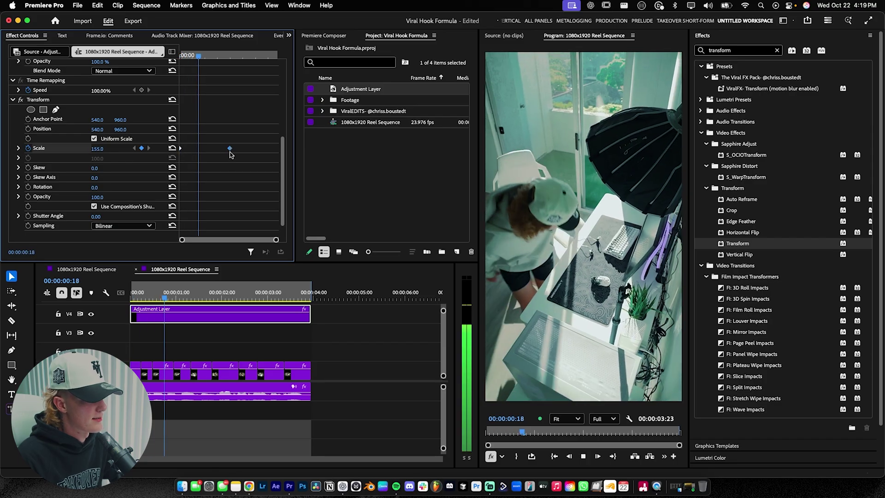
# - Move the ending Scale keyframe slightly earlier and set both Scale keyframes to Bezier interpolation
pyautogui.moveTo(230, 148); pyautogui.dragTo(224, 149)
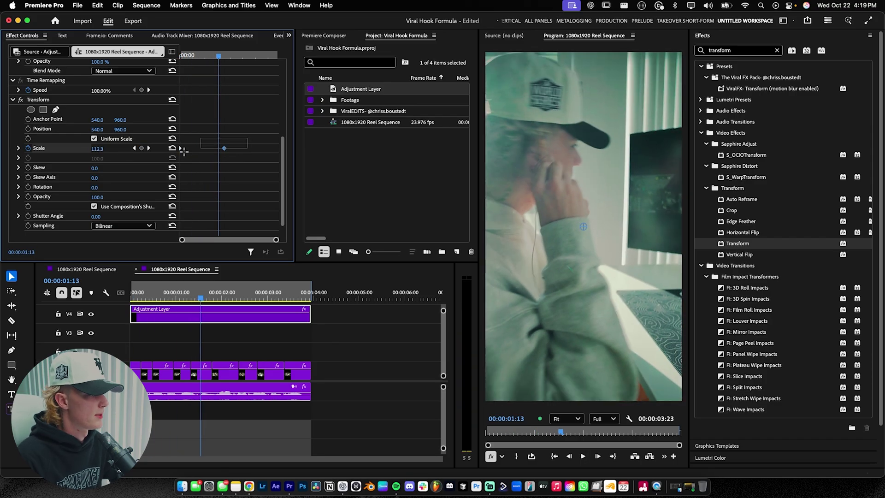
pyautogui.rightClick(224, 149)
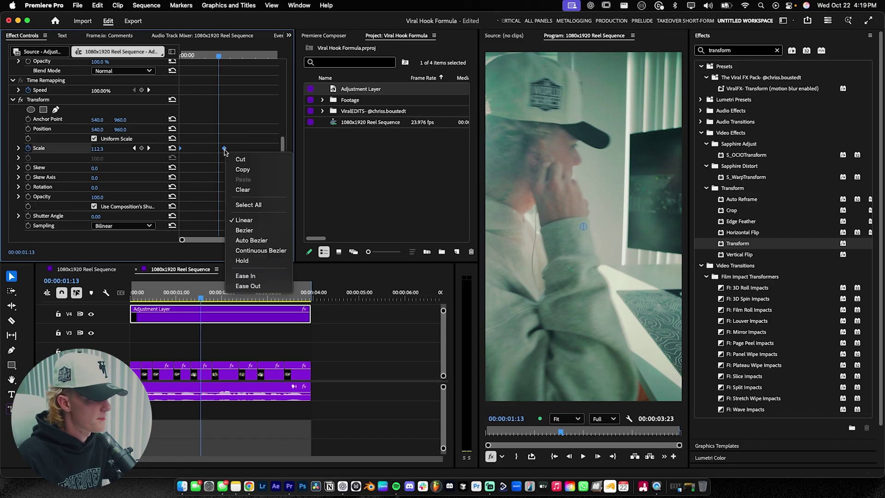
pyautogui.click(252, 232)
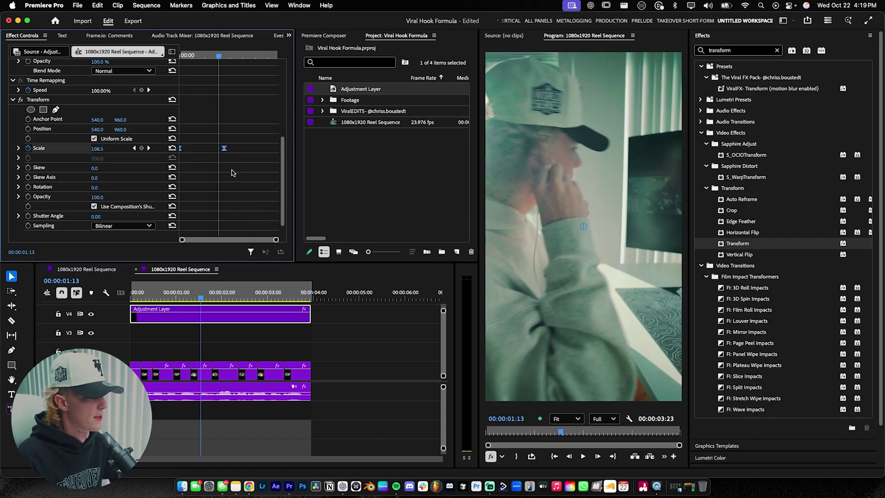
# - Shape the Scale velocity curve so the zoom-out moves fast near the start and eases gradually into the last keyframe, then preview it
pyautogui.moveTo(196, 59); pyautogui.dragTo(180, 143)
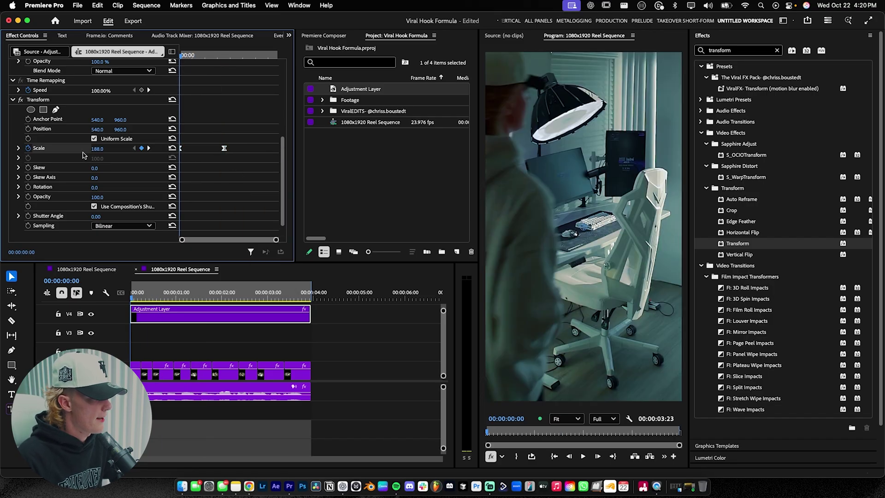
pyautogui.click(19, 149)
pyautogui.click(185, 158)
pyautogui.moveTo(275, 239); pyautogui.dragTo(252, 240)
pyautogui.moveTo(234, 200); pyautogui.dragTo(211, 197)
pyautogui.scroll(-2, 212, 198)
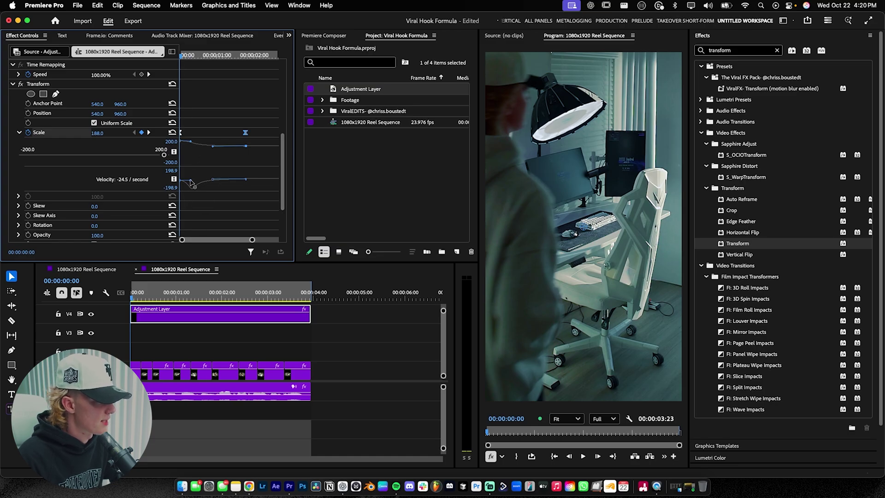
pyautogui.press('space')
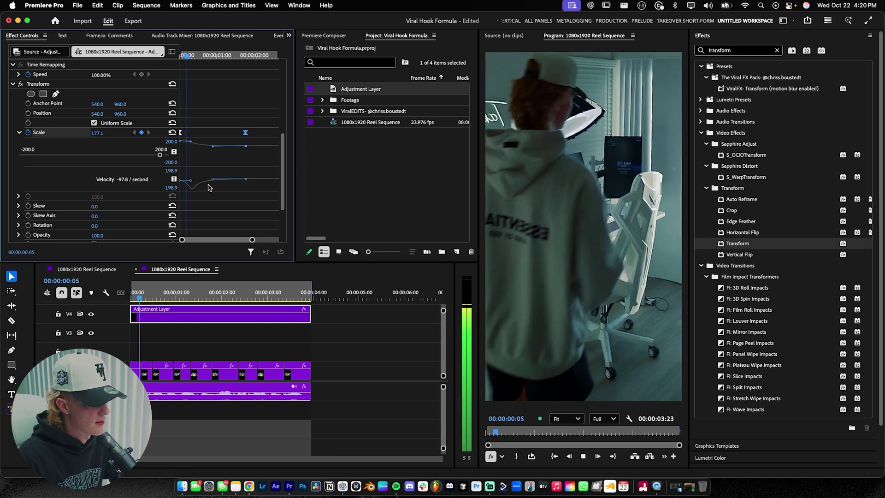
pyautogui.press('space')
# - Disable Use Composition's Shutter Angle in the Transform effect, set Shutter Angle to 360, and play back the motion-blurred zoom
pyautogui.moveTo(205, 57)
pyautogui.mouseDown()
pyautogui.moveTo(190, 56)
pyautogui.moveTo(210, 56)
pyautogui.mouseUp()
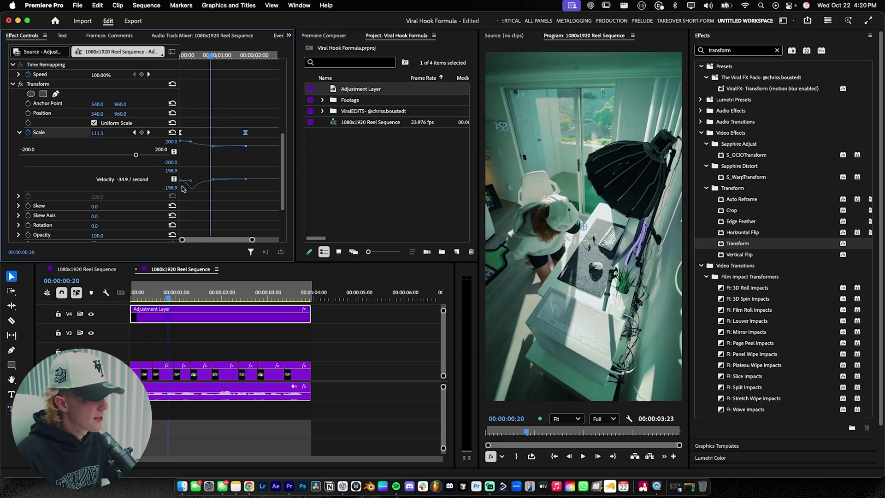
pyautogui.scroll(-3, 134, 198)
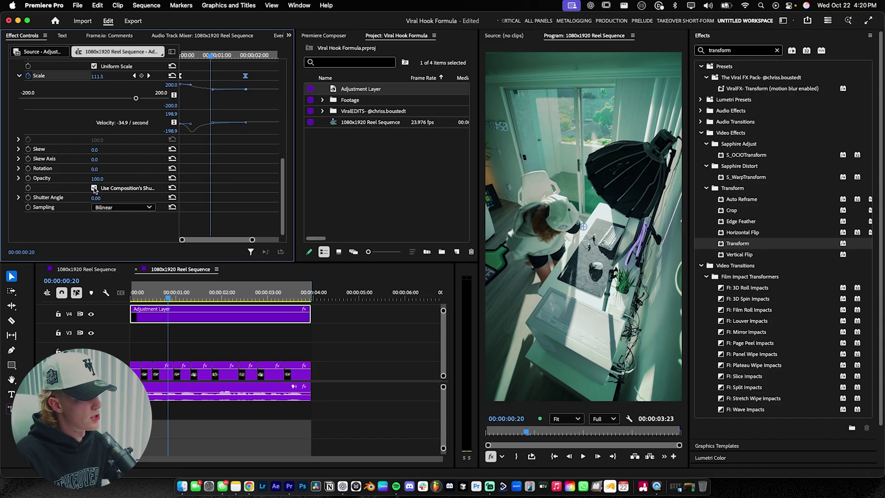
pyautogui.moveTo(96, 198); pyautogui.dragTo(262, 199)
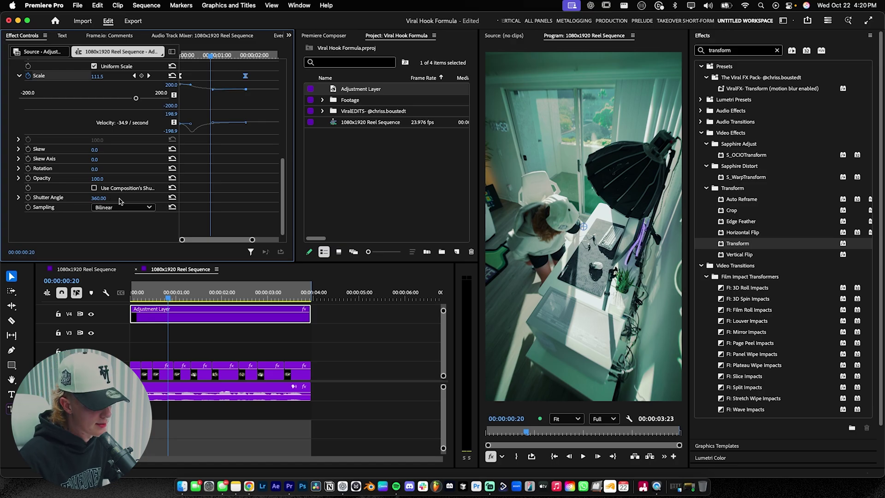
pyautogui.moveTo(206, 56); pyautogui.dragTo(195, 57)
pyautogui.press('space')
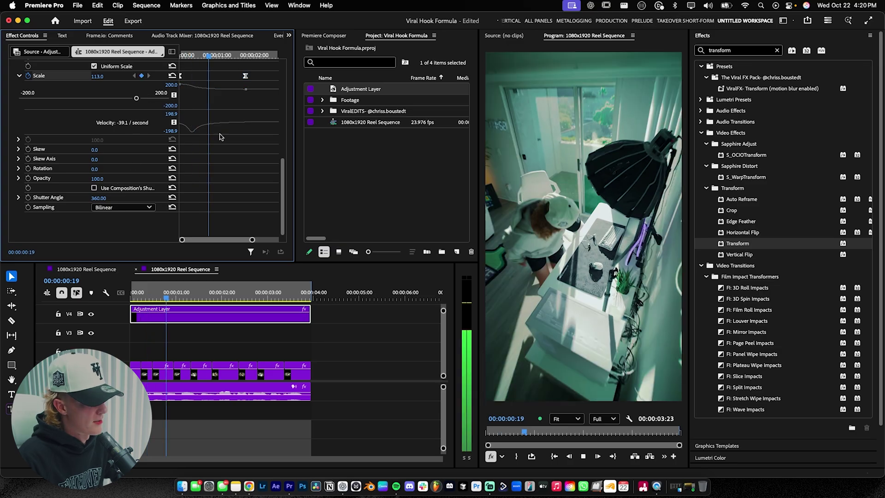
pyautogui.press('space')
pyautogui.press('space')
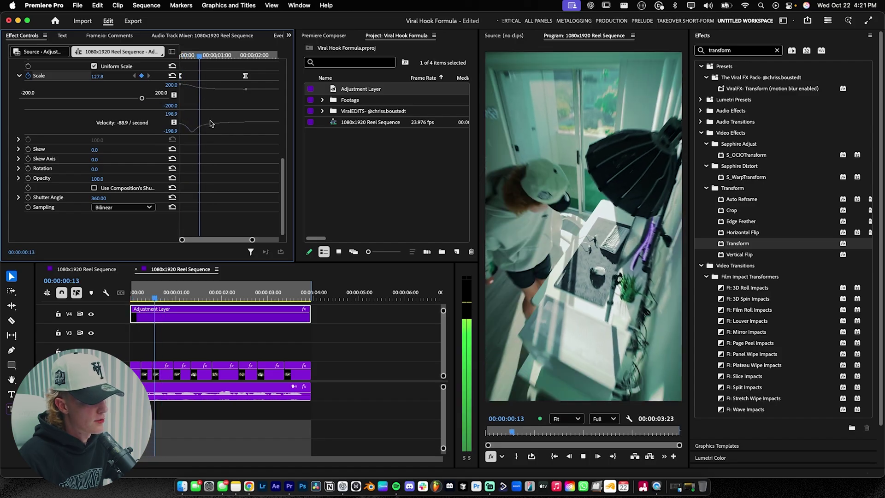
# - Move the ending Scale keyframe earlier, to just past the one-second mark, and play back the zoom-out from the sequence start
pyautogui.press('space')
pyautogui.moveTo(245, 78); pyautogui.dragTo(180, 59)
pyautogui.press('space')
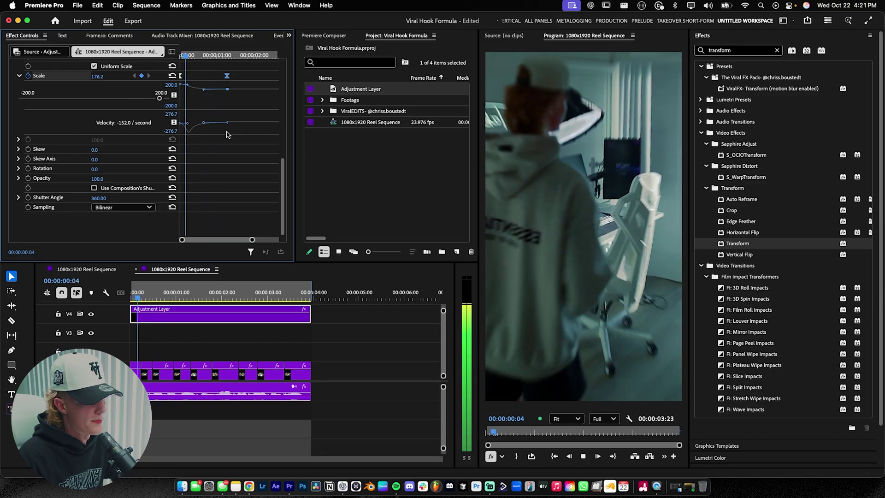
pyautogui.press('space')
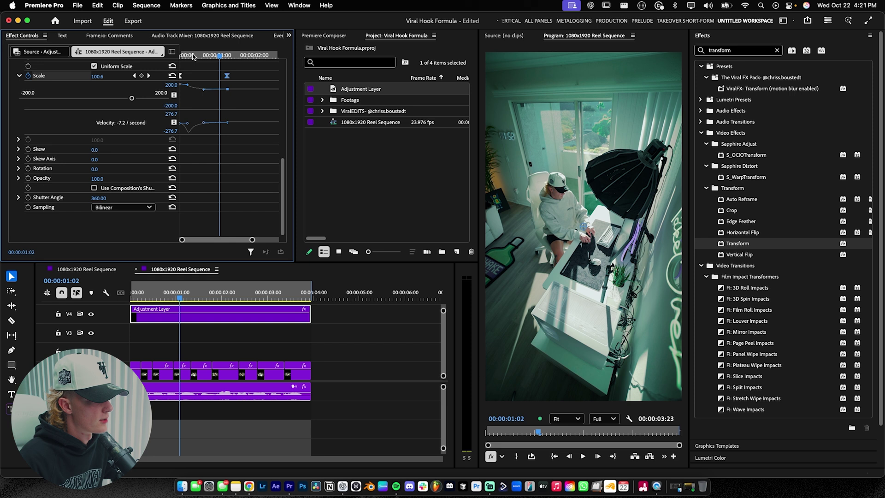
pyautogui.moveTo(193, 57); pyautogui.dragTo(171, 54)
pyautogui.press('space')
pyautogui.press('space')
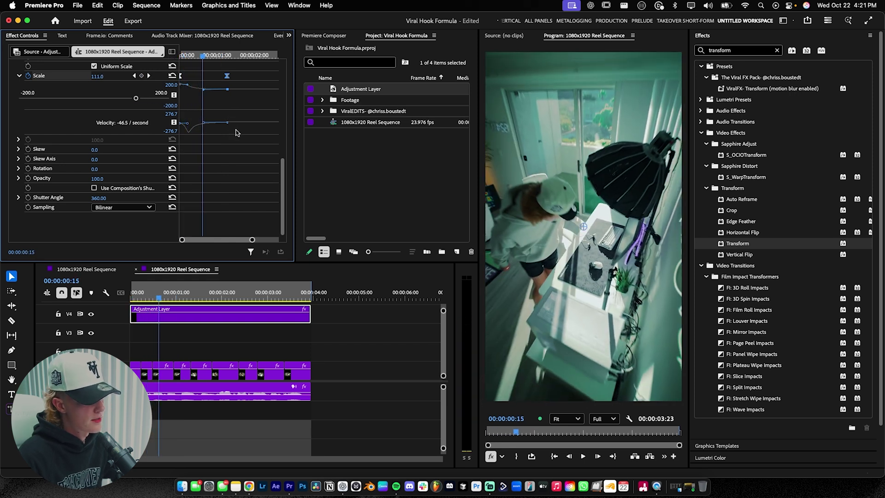
pyautogui.scroll(2, 237, 157)
pyautogui.scroll(5, 52, 108)
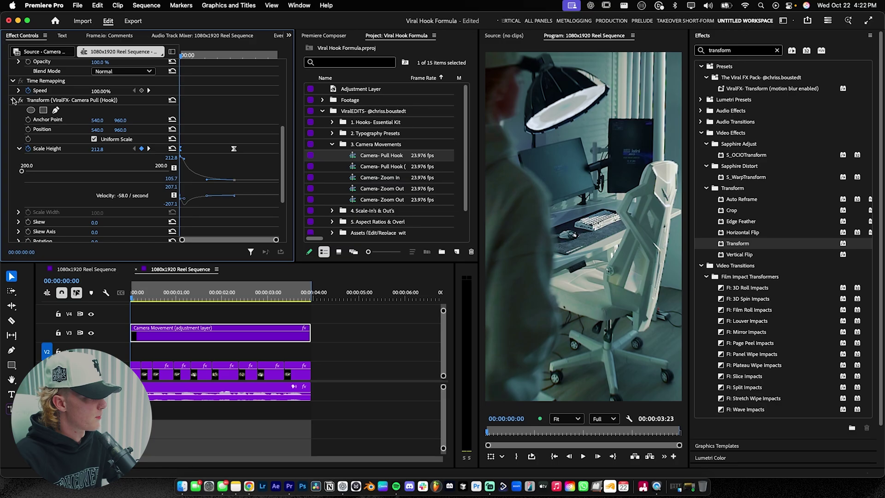
# - Set the Lumetri Color Saturation of the Camera Movement adjustment layer to 0
pyautogui.click(13, 100)
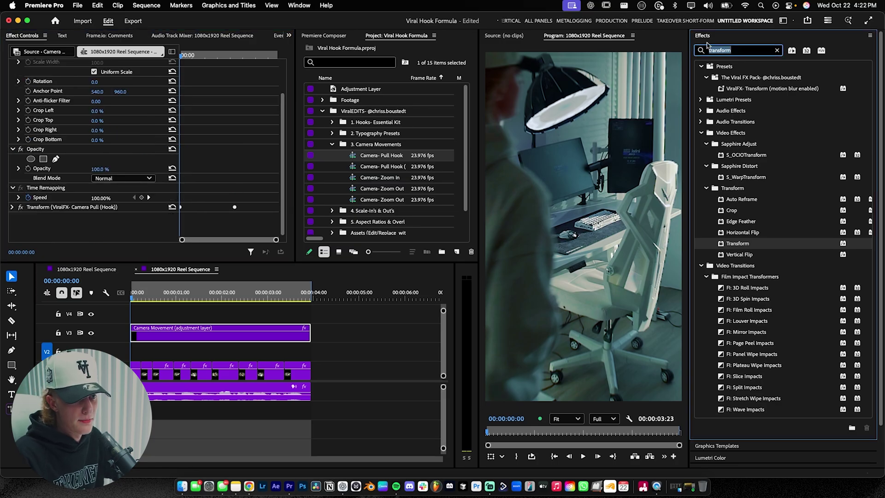
pyautogui.click(709, 37)
pyautogui.click(711, 60)
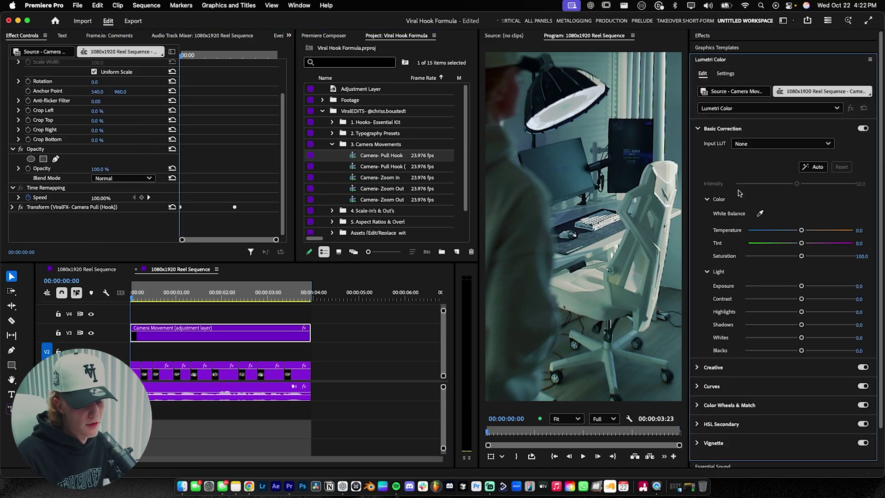
pyautogui.moveTo(802, 258); pyautogui.dragTo(743, 259)
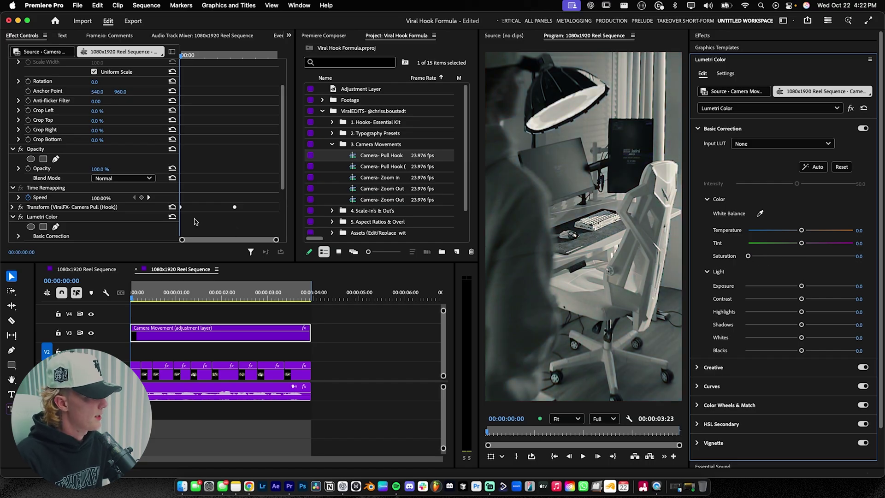
# - Enable keyframing for Lumetri Color's Saturation in Basic Correction at the start of the Camera Movement adjustment layer
pyautogui.scroll(-4, 218, 202)
pyautogui.click(16, 159)
pyautogui.click(19, 159)
pyautogui.scroll(-4, 43, 185)
pyautogui.click(41, 181)
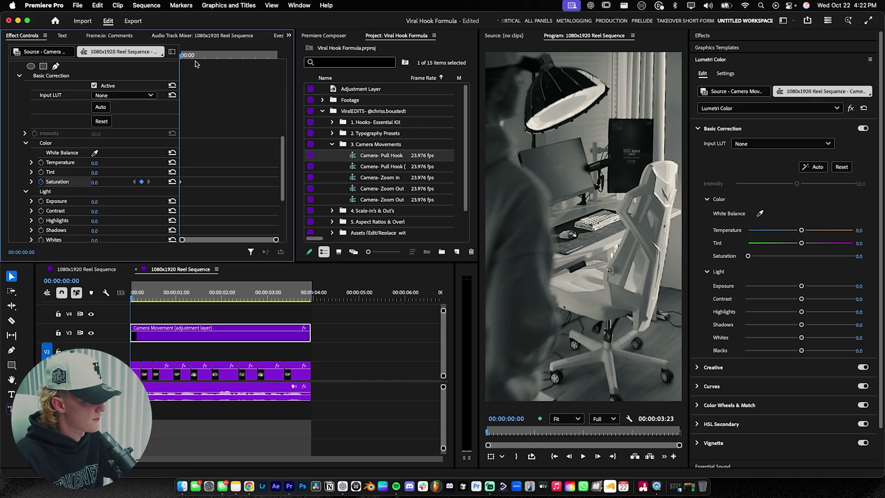
# - Keyframe the Saturation to 100 at 00:00:00:06 and play back the change from black and white to colour
pyautogui.press('space')
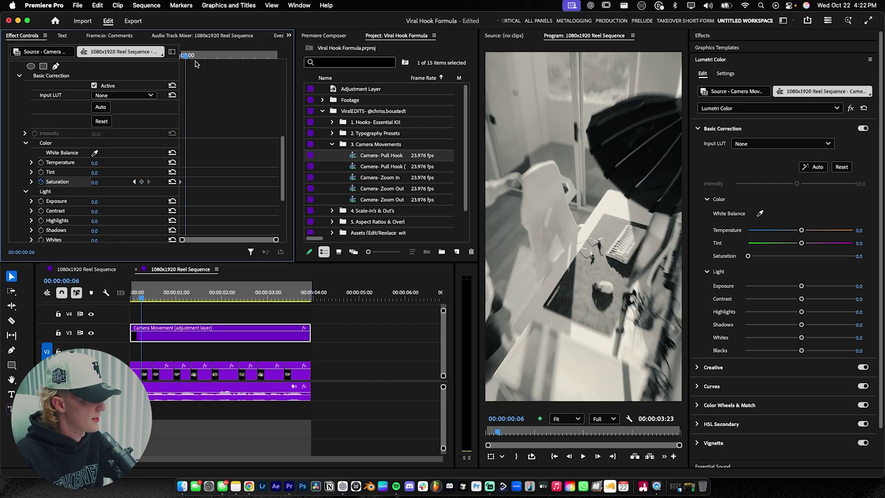
pyautogui.moveTo(94, 182); pyautogui.dragTo(142, 182)
pyautogui.click(99, 182)
pyautogui.write('100')
pyautogui.press('Return')
pyautogui.moveTo(183, 53)
pyautogui.mouseDown()
pyautogui.moveTo(166, 56)
pyautogui.moveTo(177, 55)
pyautogui.mouseUp()
pyautogui.press('space')
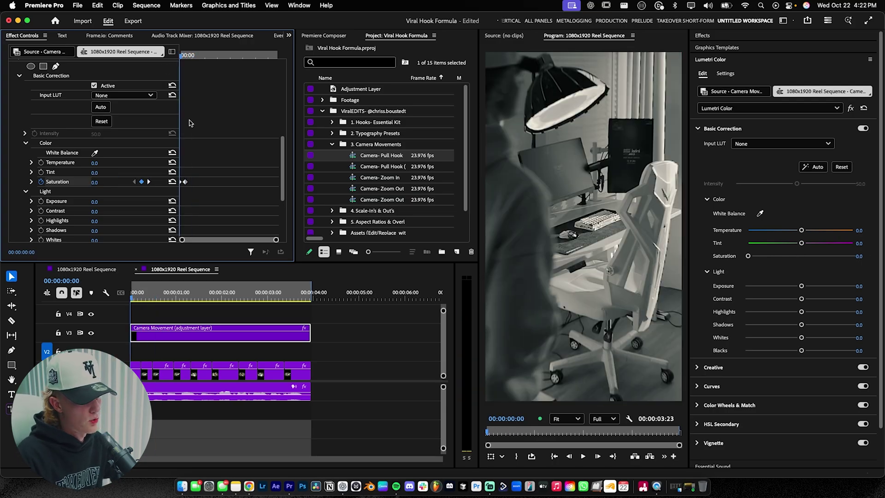
pyautogui.press('space')
pyautogui.press('space')
pyautogui.press('Home')
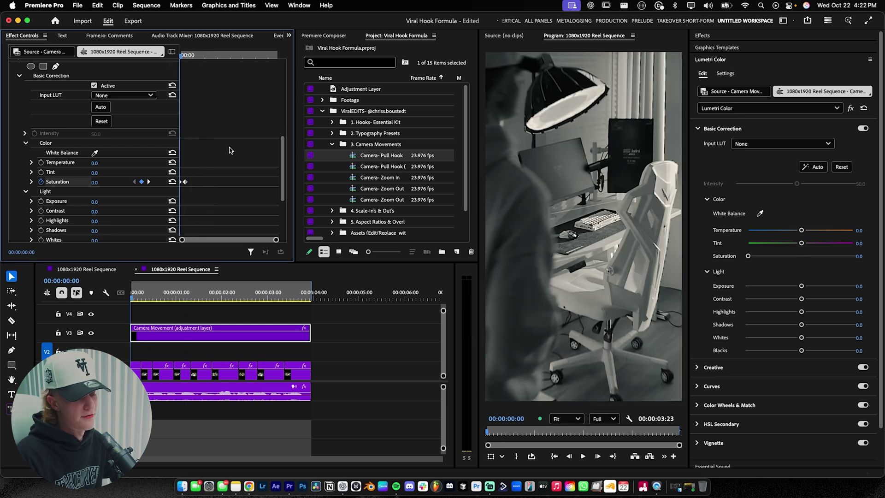
pyautogui.press('space')
pyautogui.click(185, 304)
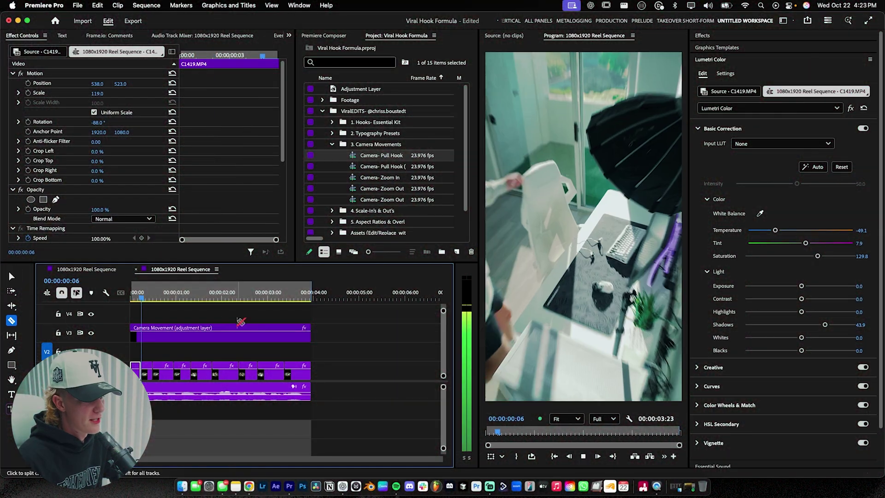
# - Place the Camera- Zoom In preset on V4 from the start of clip C1413.MP4 and cut off the excess beyond the sequence's footage
pyautogui.press('v')
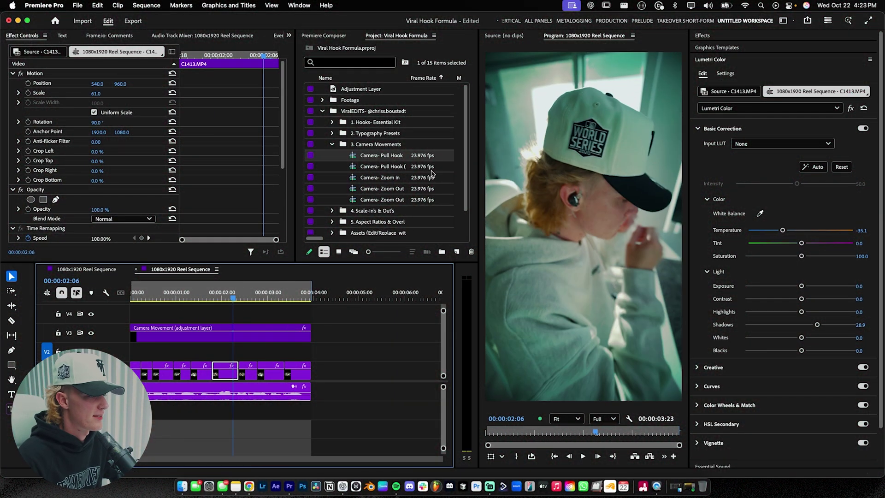
pyautogui.moveTo(353, 179); pyautogui.dragTo(215, 319)
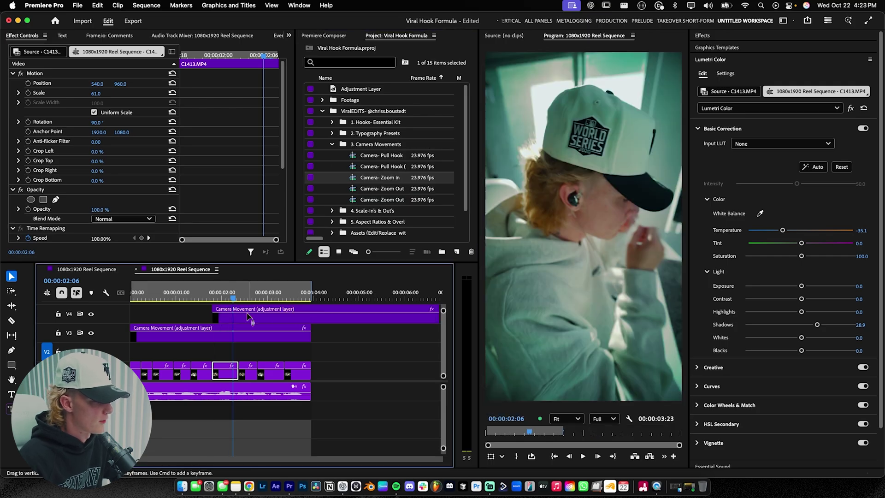
pyautogui.click(312, 316)
pyautogui.press('v')
pyautogui.click(336, 316)
pyautogui.press('c')
pyautogui.press('Delete')
# - Play back the zoom-in section, and review the whole hook from the sequence start
pyautogui.click(197, 293)
pyautogui.press('space')
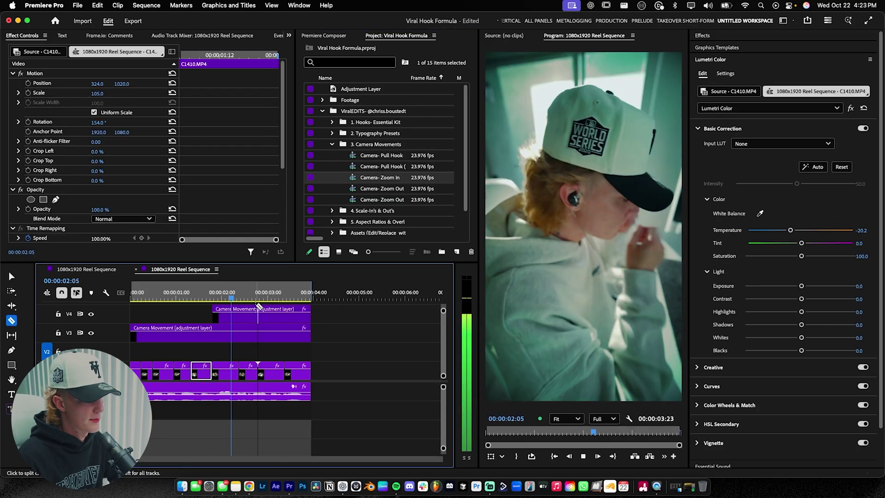
pyautogui.press('space')
pyautogui.press('v')
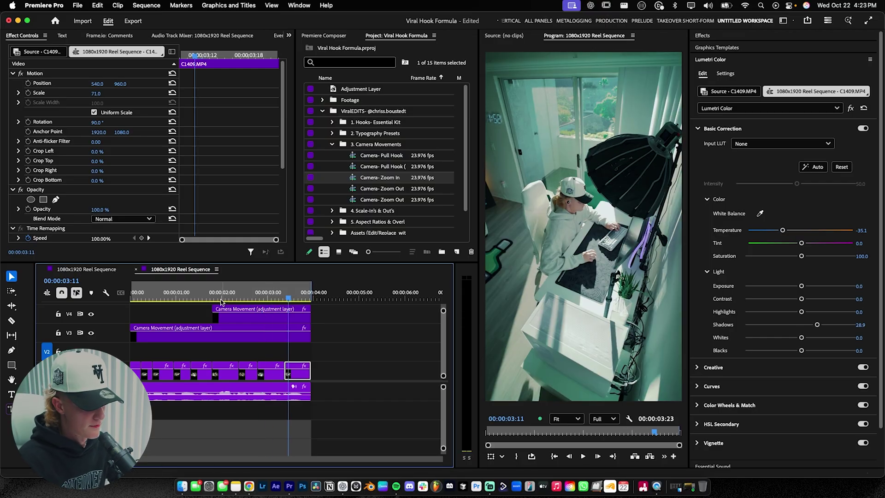
pyautogui.moveTo(229, 295); pyautogui.dragTo(131, 308)
pyautogui.press('space')
pyautogui.press('c')
pyautogui.press('v')
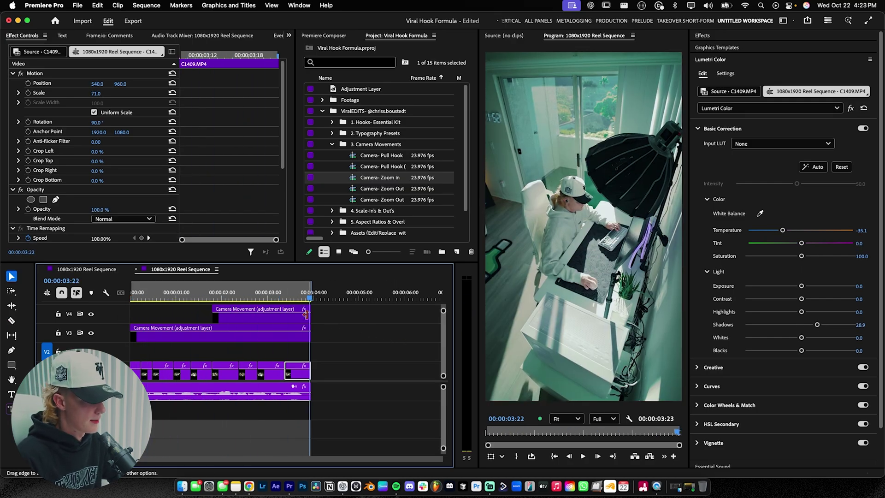
# - Move both Camera Movement adjustment layers onto higher video tracks, leaving V3 and V4 free above the footage
pyautogui.moveTo(323, 313); pyautogui.dragTo(279, 338)
pyautogui.press('`')
pyautogui.moveTo(180, 223); pyautogui.dragTo(180, 201)
pyautogui.click(23, 162)
pyautogui.moveTo(120, 163); pyautogui.dragTo(120, 107)
pyautogui.moveTo(203, 187); pyautogui.dragTo(203, 138)
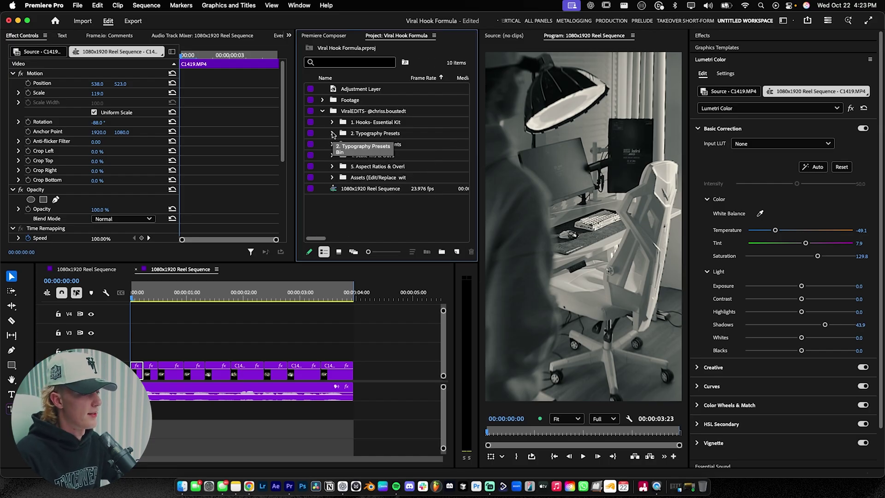
# - Place the 8. Word by word preset from the 2. Typography Presets bin above the footage at the sequence start
pyautogui.click(332, 133)
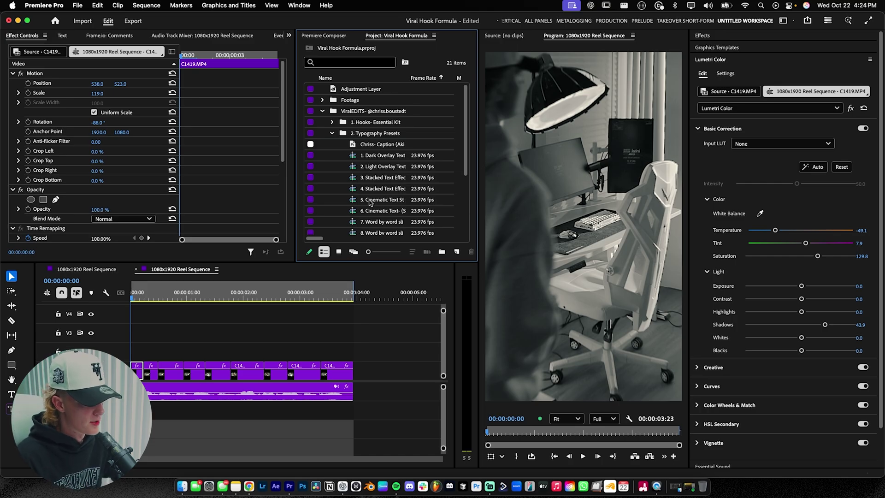
pyautogui.moveTo(464, 168); pyautogui.dragTo(464, 177)
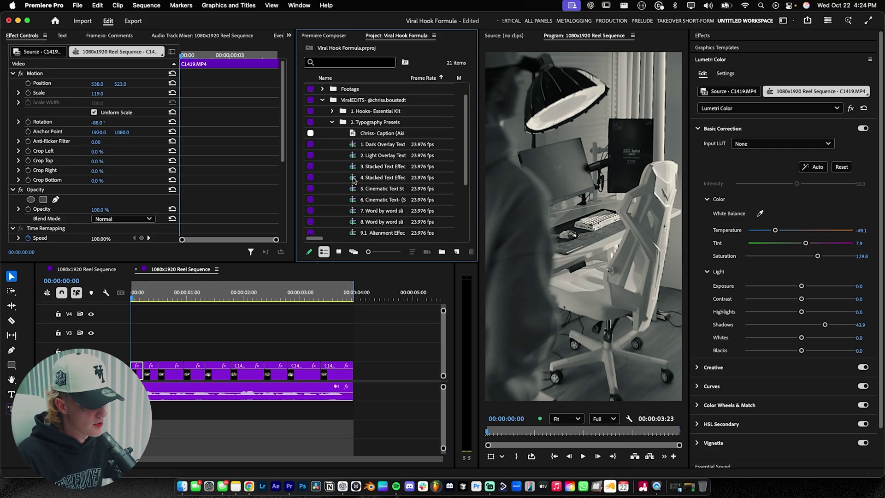
pyautogui.moveTo(465, 176); pyautogui.dragTo(469, 194)
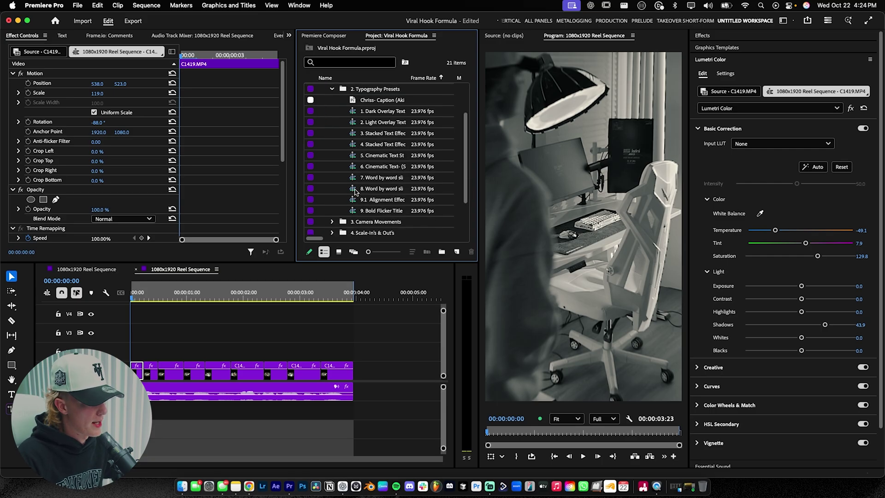
pyautogui.moveTo(350, 188); pyautogui.dragTo(132, 354)
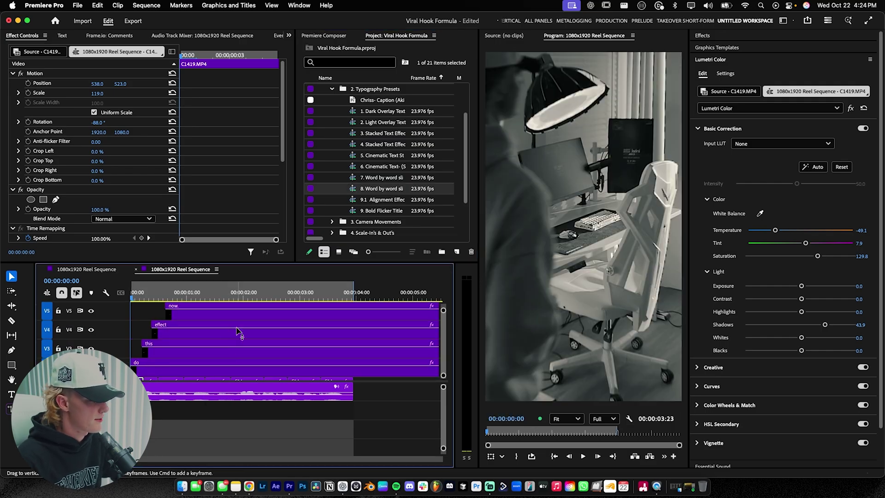
# - Preview the word-by-word text, split its four layers at the footage's end, and select a leftover piece beyond it
pyautogui.press('space')
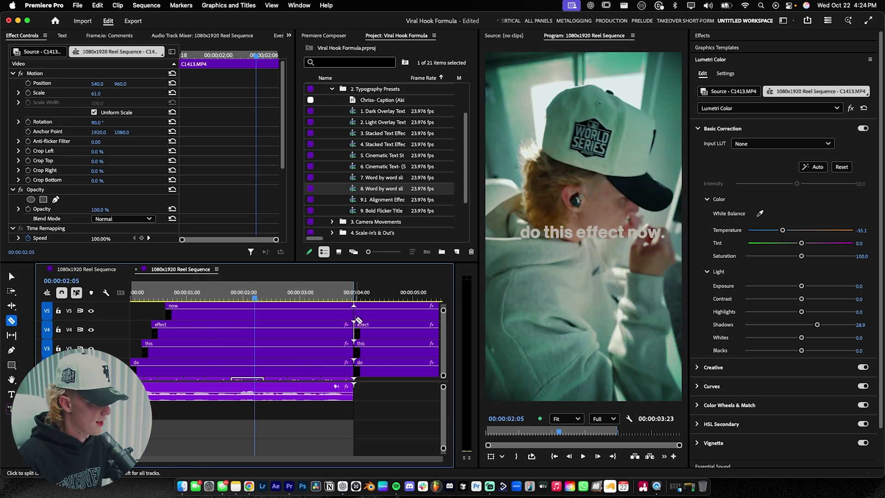
pyautogui.scroll(1, 385, 350)
pyautogui.press('v')
pyautogui.click(384, 367)
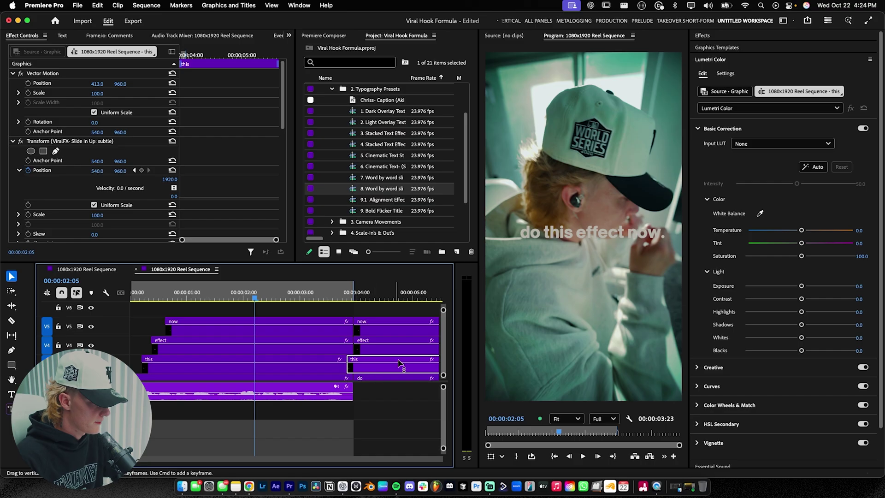
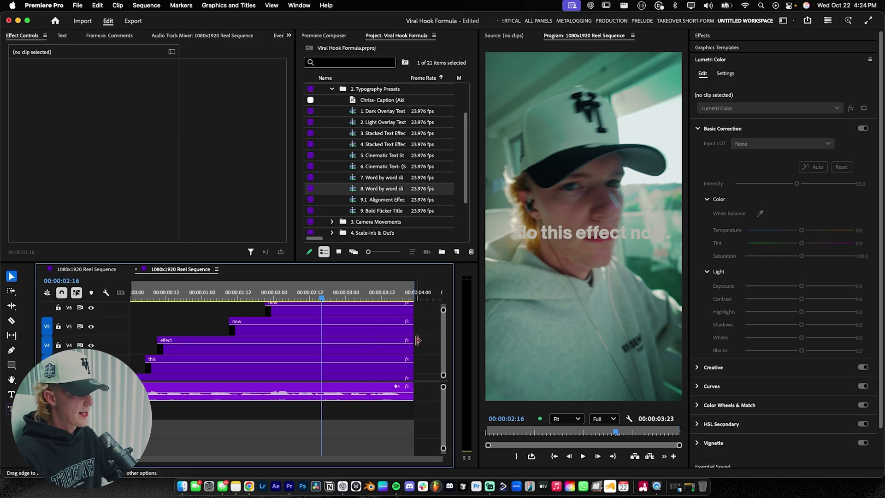
# - Open the properties of the "do" text layer and change its text to "here's"
pyautogui.scroll(-1, 334, 373)
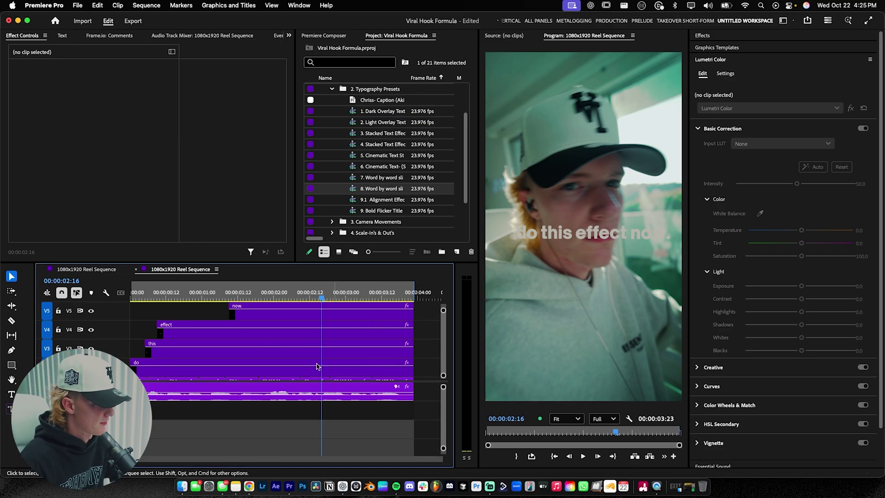
pyautogui.click(318, 365)
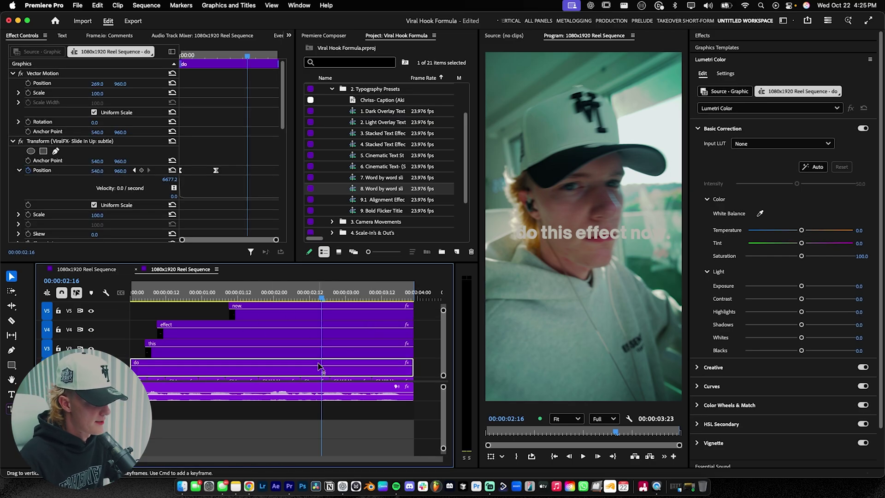
pyautogui.click(523, 236)
pyautogui.click(713, 59)
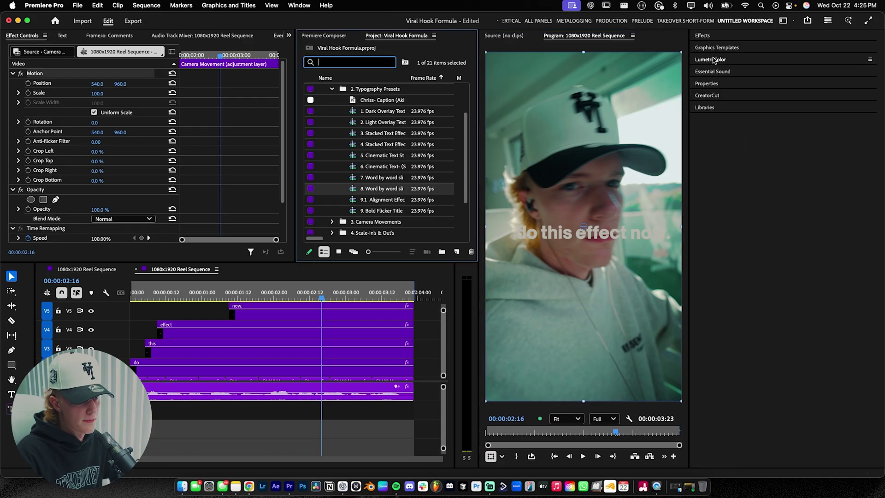
pyautogui.click(711, 84)
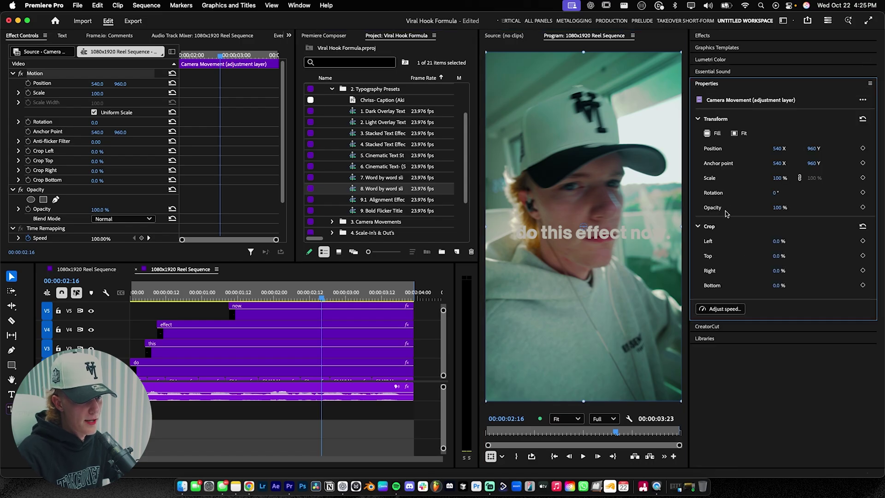
pyautogui.click(699, 119)
pyautogui.click(171, 366)
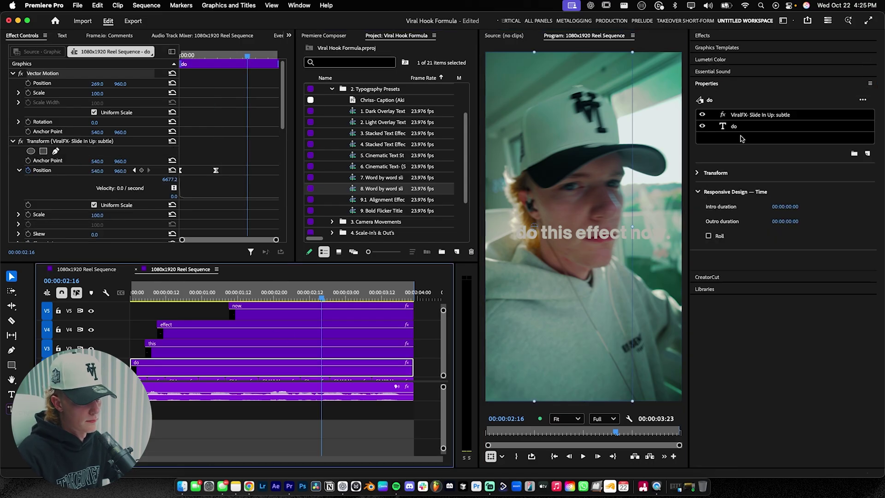
pyautogui.click(736, 127)
pyautogui.write("here's")
# - Replace the word "this" with "my" and the word "effect" with "2025"
pyautogui.click(185, 350)
pyautogui.doubleClick(733, 127)
pyautogui.write('my')
pyautogui.click(594, 233)
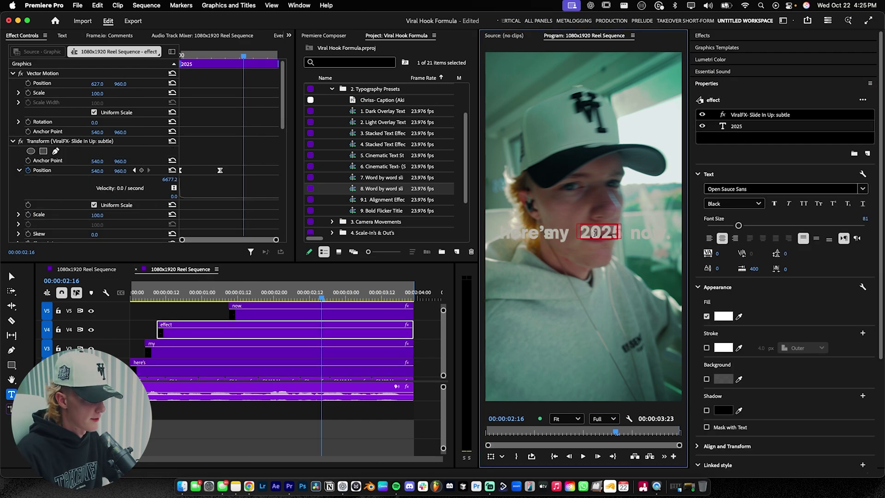
# - Change the fourth word layer's text to "gaming" and the last word layer's text to "setup"
pyautogui.click(402, 311)
pyautogui.doubleClick(648, 232)
pyautogui.write('gaming')
pyautogui.scroll(2, 405, 310)
pyautogui.click(404, 309)
pyautogui.doubleClick(632, 234)
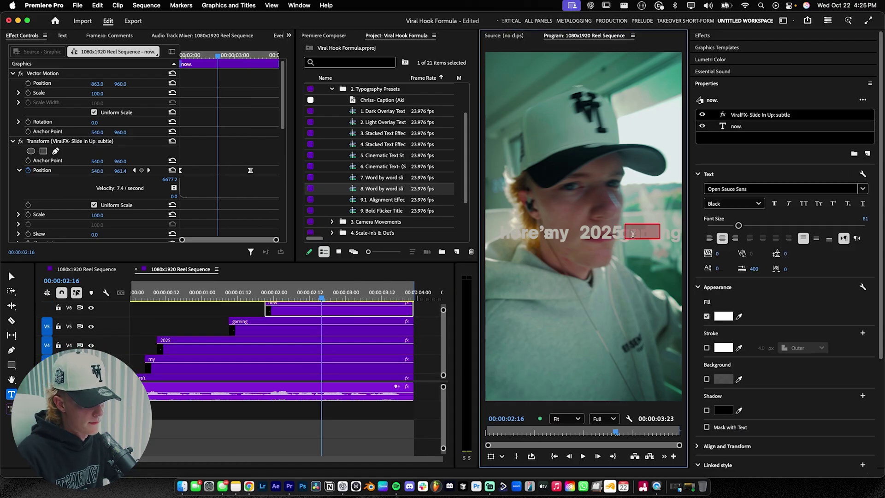
pyautogui.click(428, 341)
pyautogui.click(386, 311)
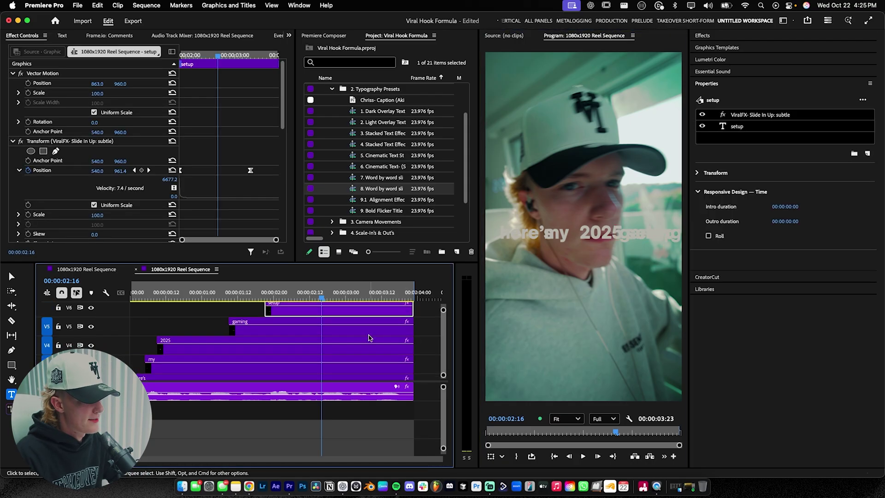
# - Move "here's" up to about 370, 907 above "my", and shift "2025" beside "my" at about 586, 965
pyautogui.press('-')
pyautogui.click(325, 378)
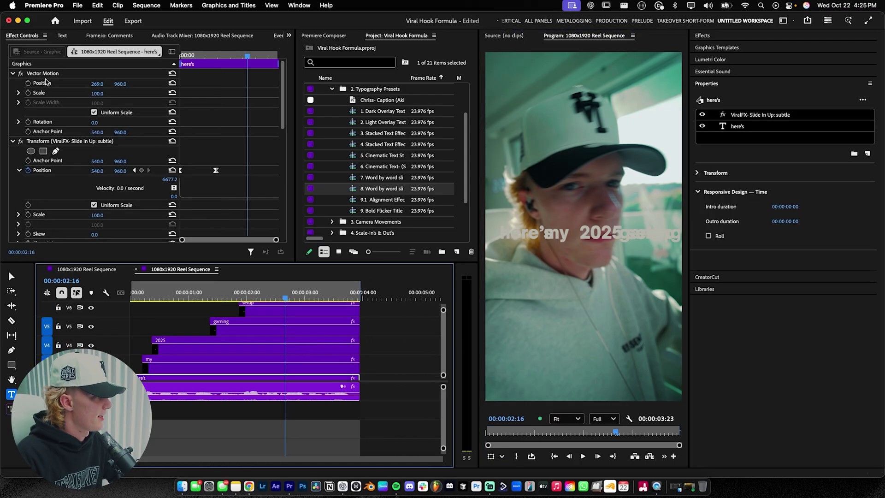
pyautogui.click(343, 298)
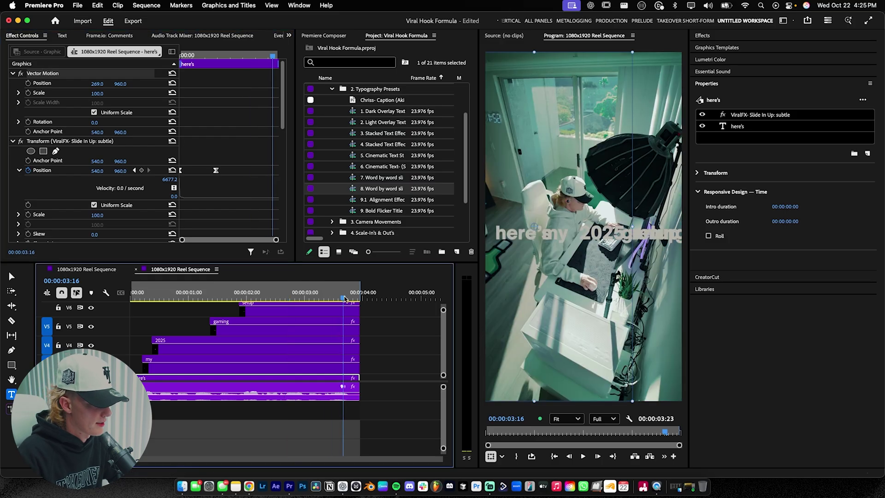
pyautogui.press('Left')
pyautogui.click(53, 76)
pyautogui.moveTo(554, 220); pyautogui.dragTo(573, 210)
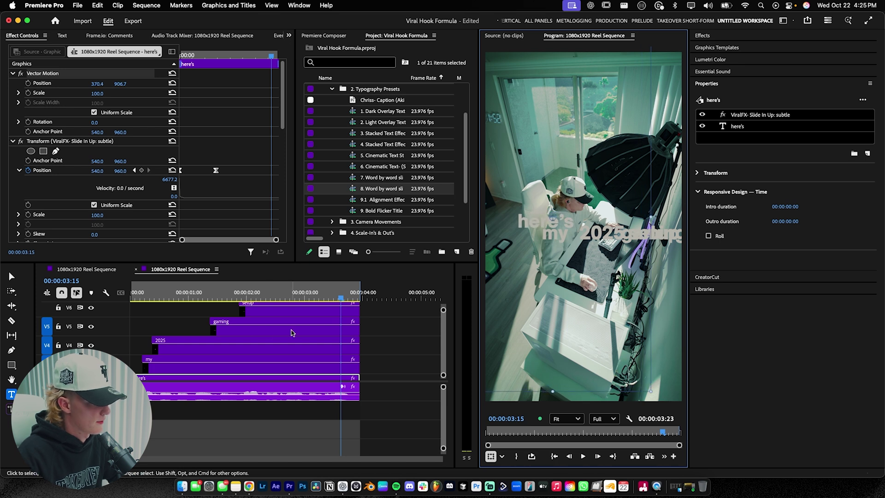
pyautogui.click(214, 348)
pyautogui.moveTo(598, 237); pyautogui.dragTo(591, 240)
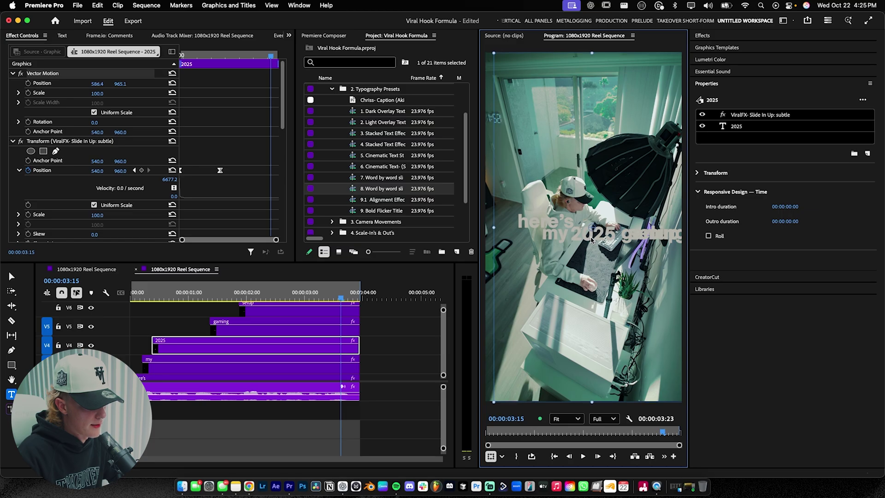
# - Form a third text line by moving "gaming" to about 402, 1018 and "setup" beside it at about 670, 1021
pyautogui.click(292, 325)
pyautogui.moveTo(644, 241); pyautogui.dragTo(568, 251)
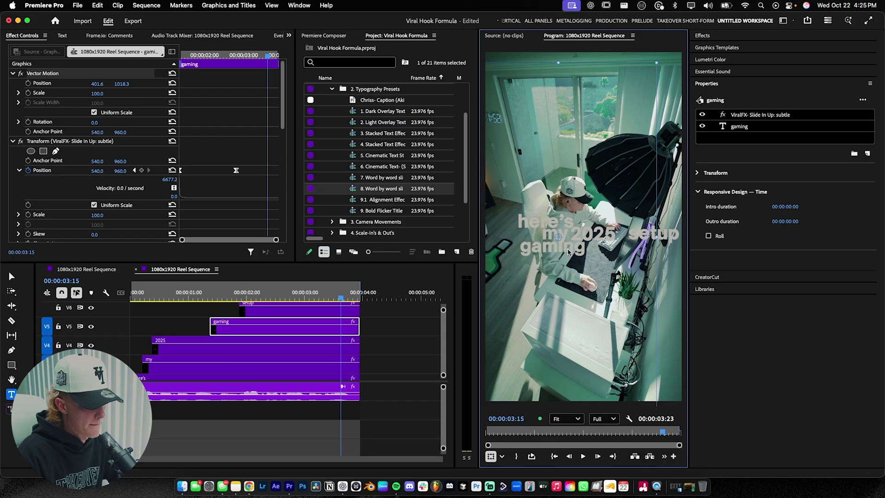
pyautogui.click(339, 308)
pyautogui.moveTo(635, 244); pyautogui.dragTo(614, 251)
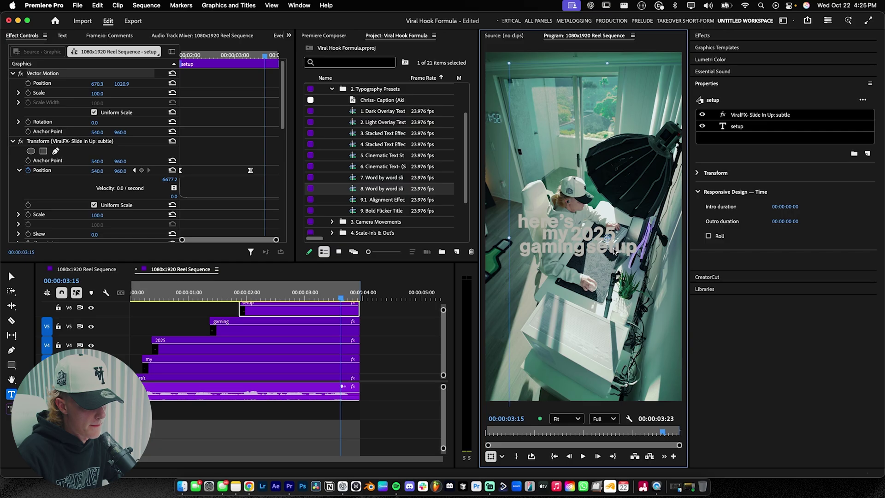
pyautogui.moveTo(613, 252); pyautogui.dragTo(612, 249)
# - Play back the stacked word-by-word text from the sequence start
pyautogui.moveTo(146, 296); pyautogui.dragTo(126, 297)
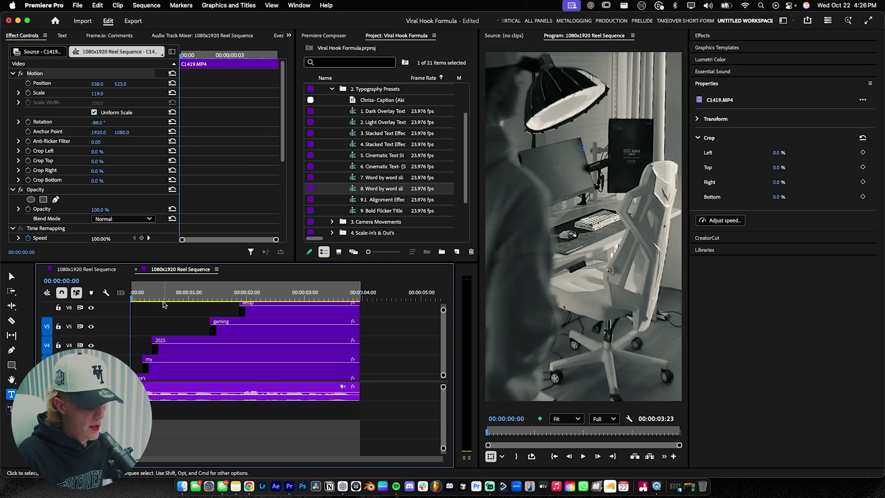
pyautogui.press('space')
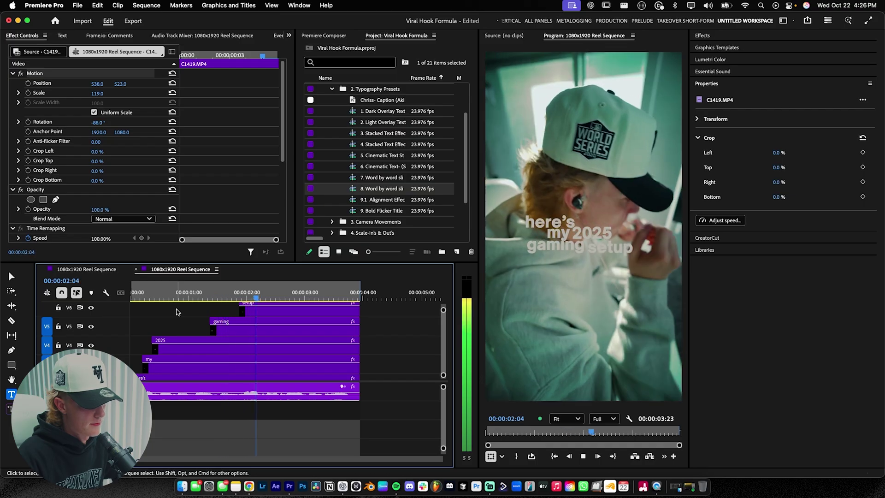
pyautogui.press('space')
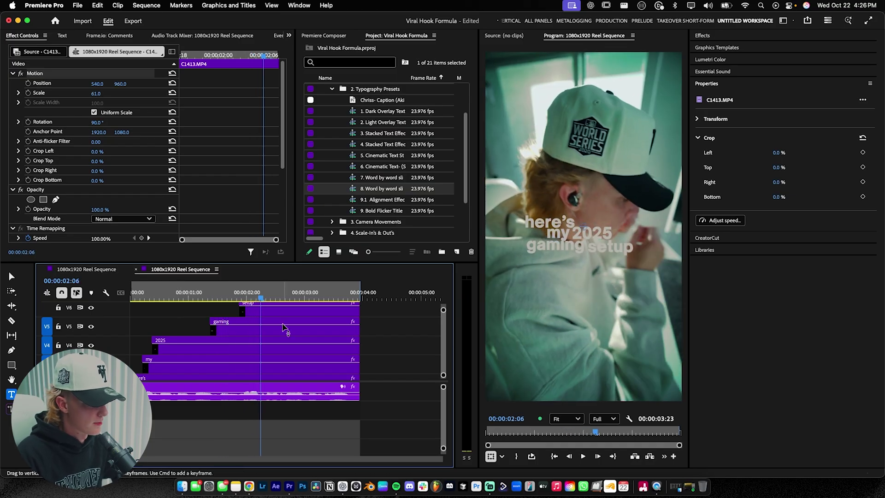
# - Unlock track V9, copy the adjustment layer's Flat Cinema Lumetri Color grade, and delete the adjustment layer
pyautogui.scroll(1, 283, 331)
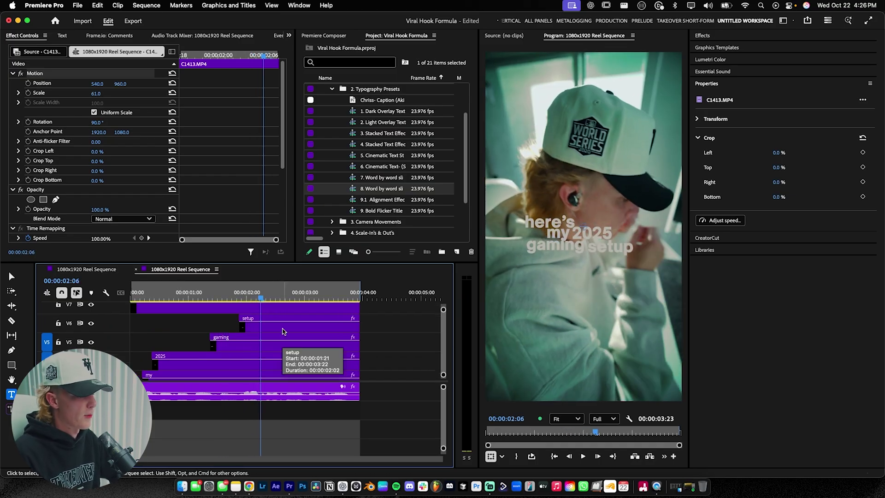
pyautogui.scroll(1, 289, 328)
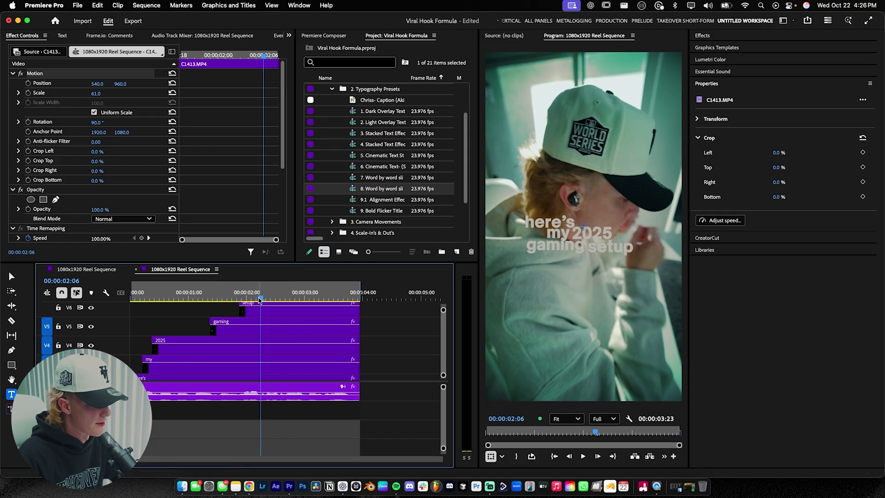
pyautogui.scroll(1, 275, 332)
pyautogui.scroll(2, 275, 333)
pyautogui.scroll(1, 277, 338)
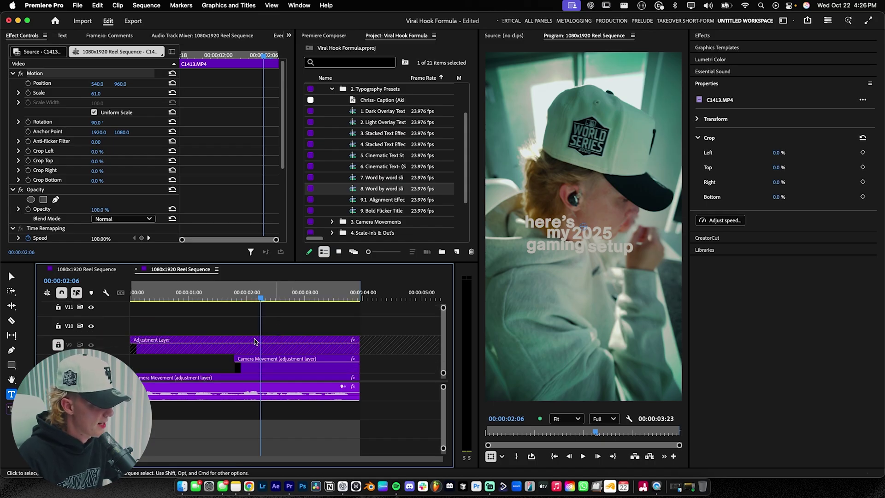
pyautogui.click(174, 348)
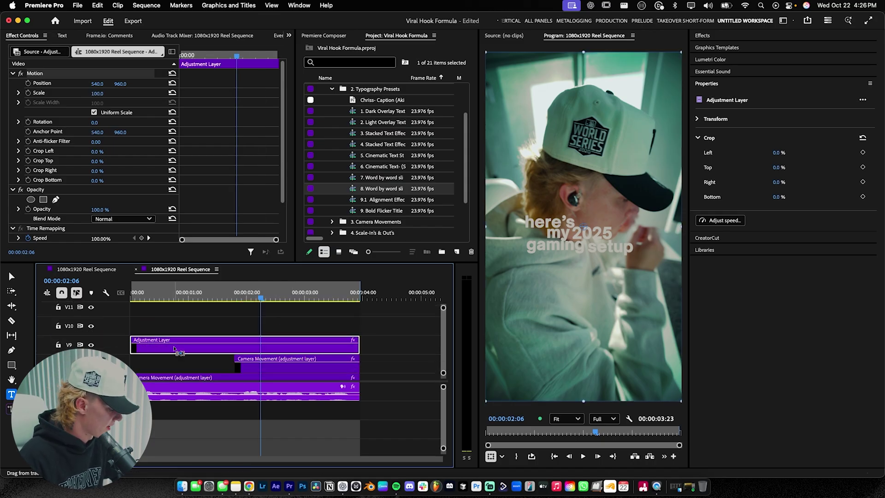
pyautogui.scroll(-2, 169, 166)
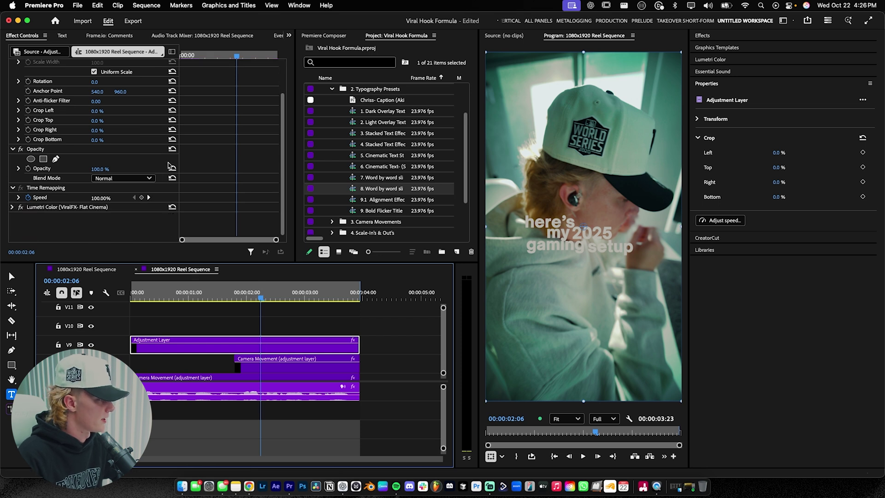
pyautogui.click(307, 325)
pyautogui.click(306, 347)
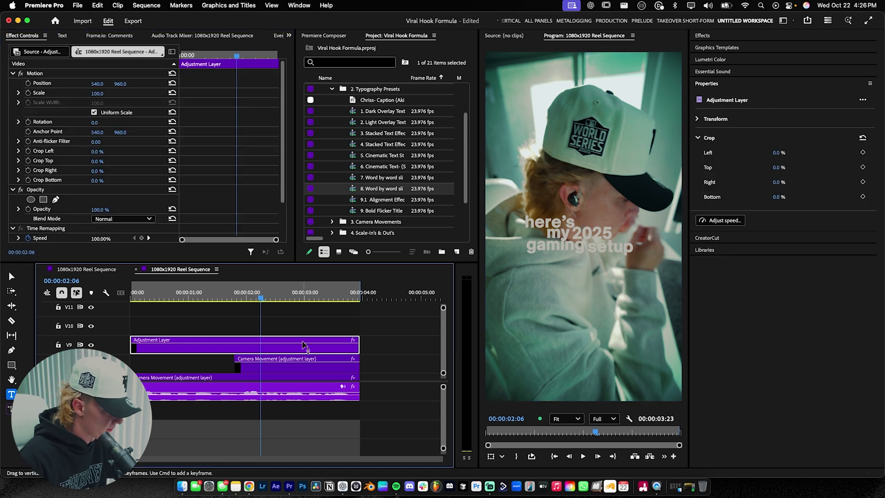
pyautogui.press('Delete')
# - Apply the Flat Cinema Lumetri Color grade to all footage clips on V1
pyautogui.scroll(-5, 313, 341)
pyautogui.click(138, 373)
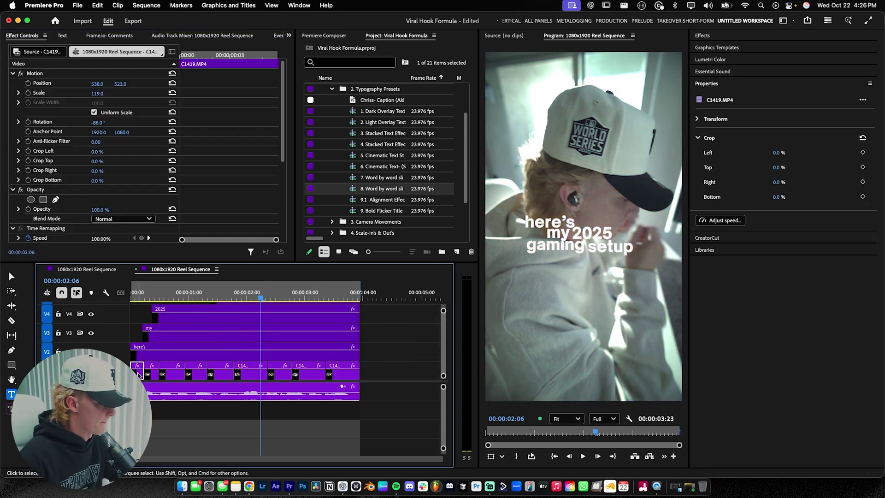
pyautogui.moveTo(356, 374); pyautogui.dragTo(136, 367)
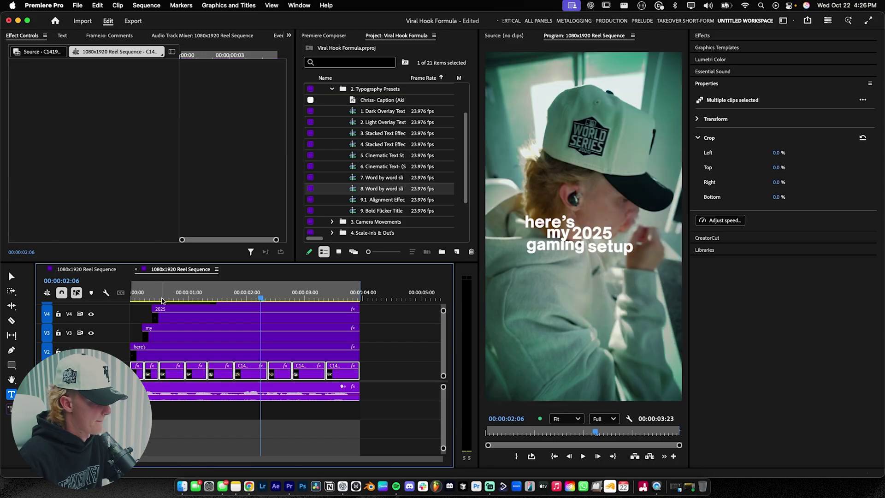
# - Play the regraded hook from the sequence start to check the white text over the footage
pyautogui.press('Home')
pyautogui.press('space')
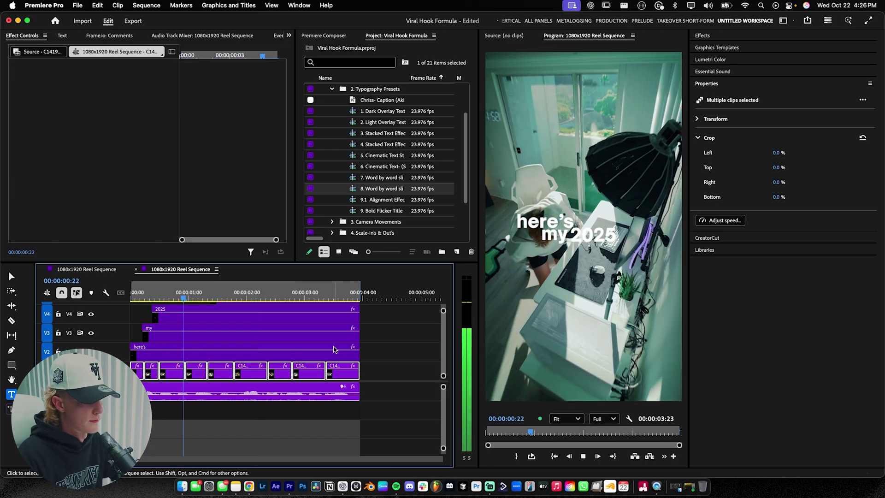
pyautogui.press('space')
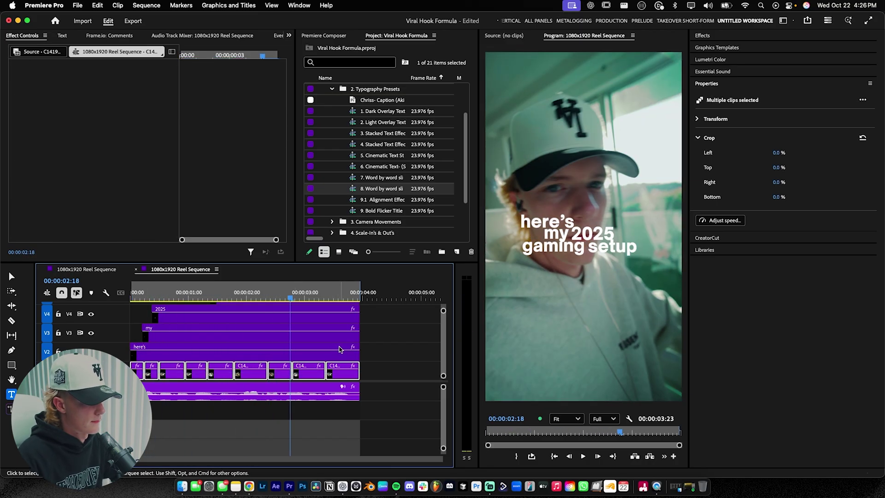
# - Trim all word layers to end with the C1413.MP4 clip, and play back past the cut
pyautogui.press('`')
pyautogui.moveTo(361, 181); pyautogui.dragTo(233, 250)
pyautogui.click(202, 66)
pyautogui.press('`')
pyautogui.press('space')
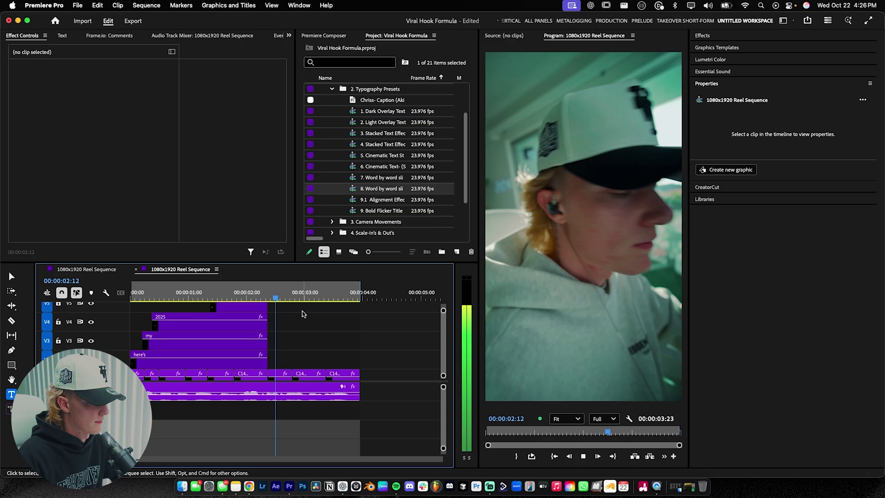
pyautogui.press('space')
# - Duplicate all the word layers directly after the originals, and play back the new set
pyautogui.moveTo(299, 360); pyautogui.dragTo(199, 330)
pyautogui.moveTo(320, 310); pyautogui.dragTo(231, 368)
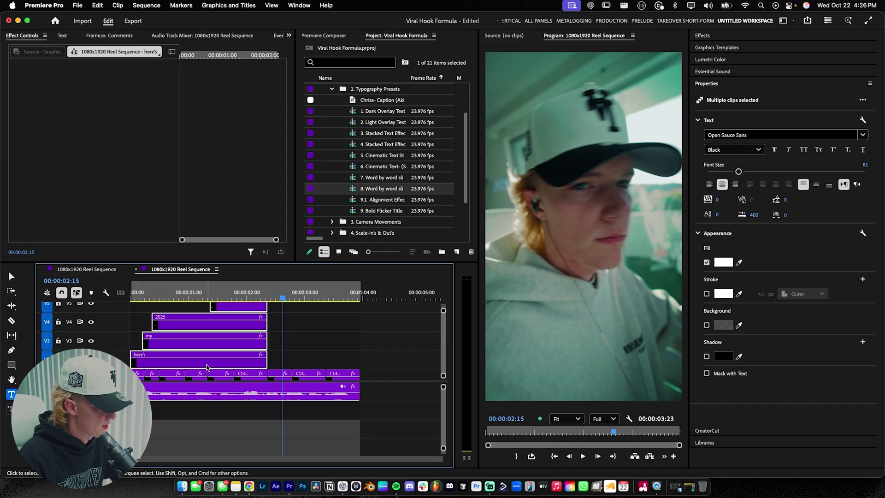
pyautogui.moveTo(160, 364); pyautogui.dragTo(298, 365)
pyautogui.click(254, 293)
pyautogui.press('space')
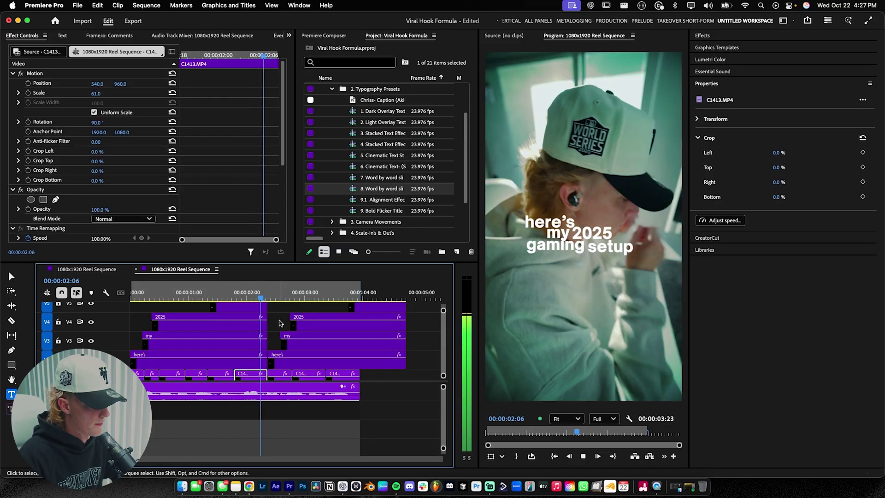
pyautogui.press('space')
# - Move the duplicated "gaming" layer to the last clip's start, preview it, and trim the duplicated word layers to the footage's end
pyautogui.press('space')
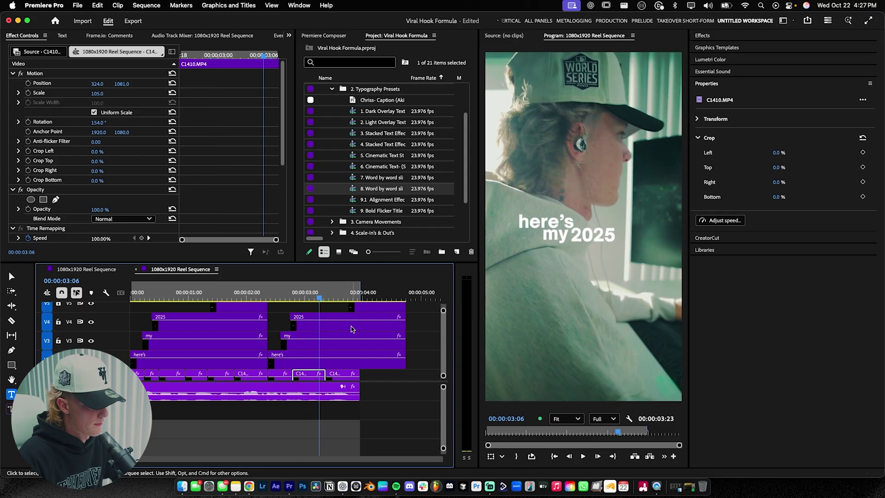
pyautogui.moveTo(370, 310); pyautogui.dragTo(340, 312)
pyautogui.press('Left')
pyautogui.press('Left')
pyautogui.press('Left')
pyautogui.press('Left')
pyautogui.press('Left')
pyautogui.press('Left')
pyautogui.press('space')
pyautogui.press('space')
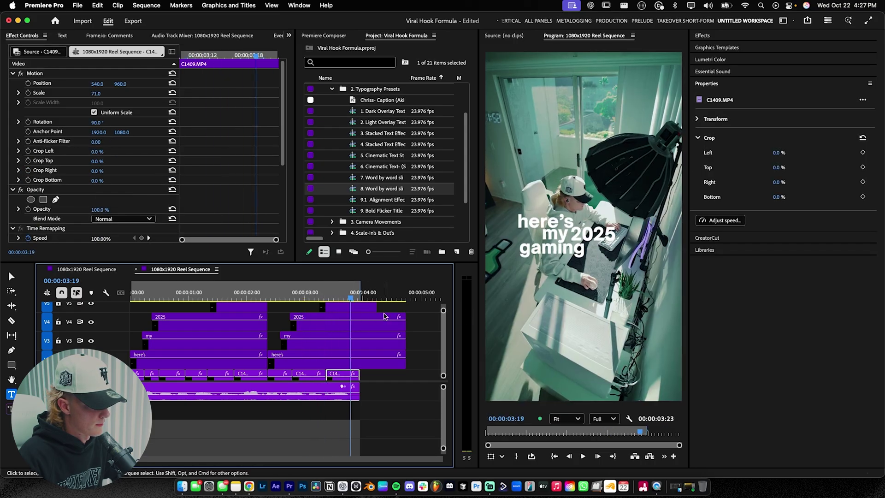
pyautogui.moveTo(424, 315); pyautogui.dragTo(359, 364)
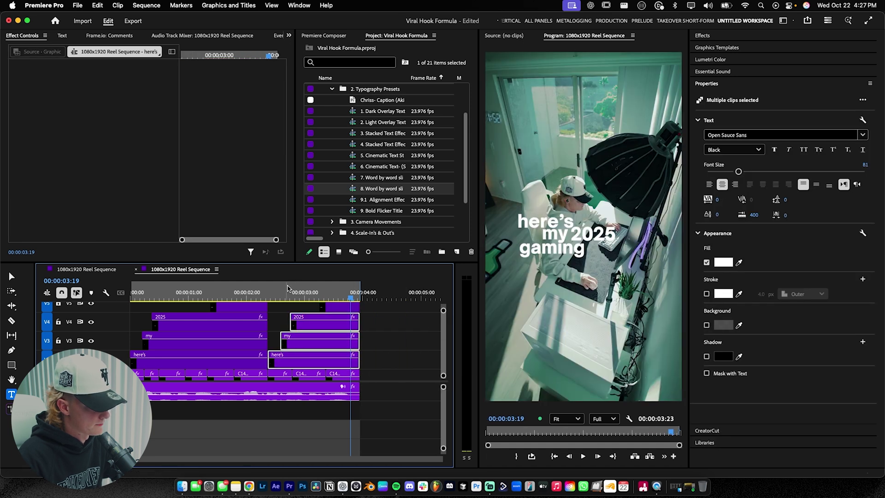
# - Replace the duplicated words "here's", "my", "2025" and "gaming" with "as", "a", "creative" and "entreprenuer"
pyautogui.doubleClick(545, 221)
pyautogui.write('as')
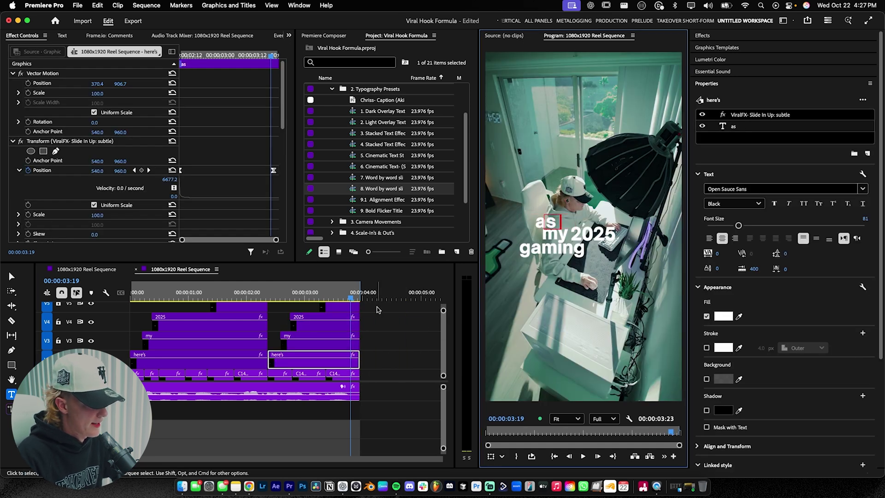
pyautogui.doubleClick(553, 231)
pyautogui.write('a')
pyautogui.doubleClick(587, 232)
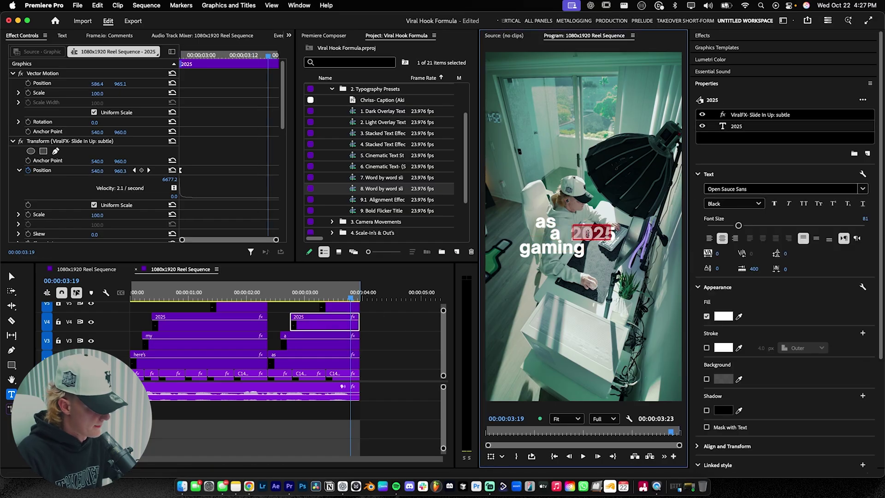
pyautogui.write('creative')
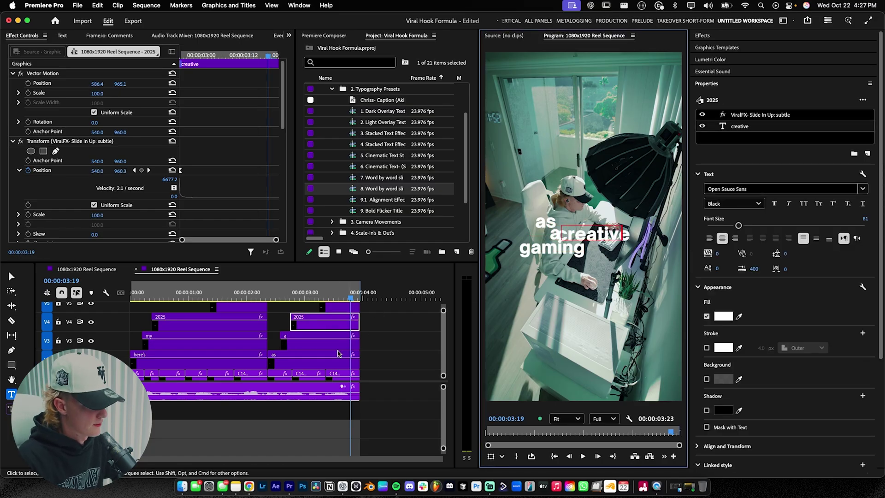
pyautogui.doubleClick(568, 248)
pyautogui.write('entreprenuer')
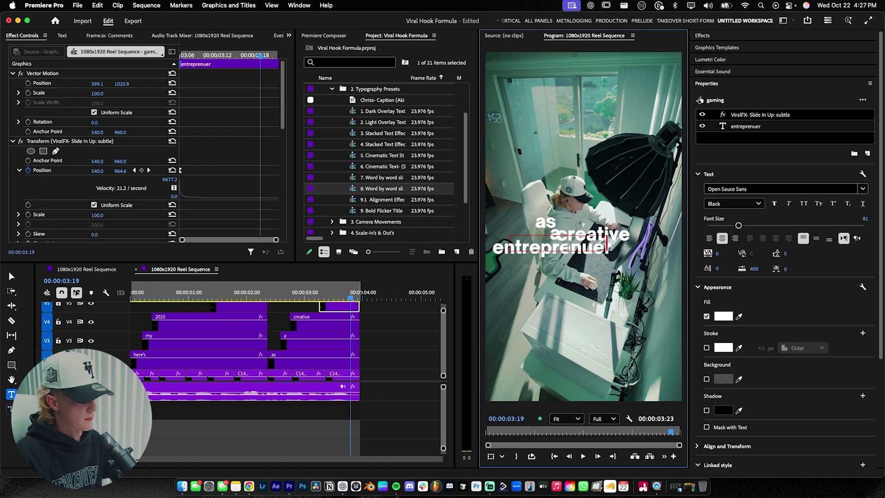
pyautogui.press('Escape')
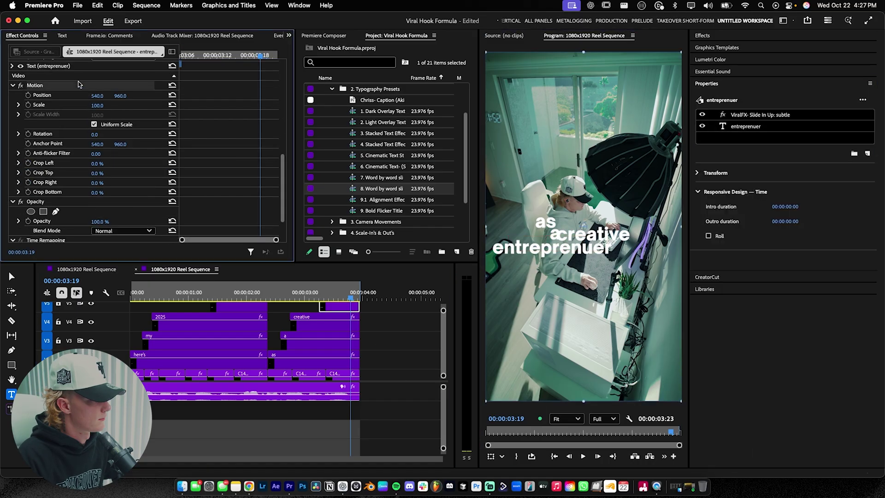
# - Shrink "as" and "a" and arrange the second caption with "as a creative" on one line directly above "entreprenuer"
pyautogui.moveTo(557, 259); pyautogui.dragTo(592, 258)
pyautogui.moveTo(555, 236)
pyautogui.mouseDown()
pyautogui.moveTo(574, 229)
pyautogui.moveTo(567, 224)
pyautogui.mouseUp()
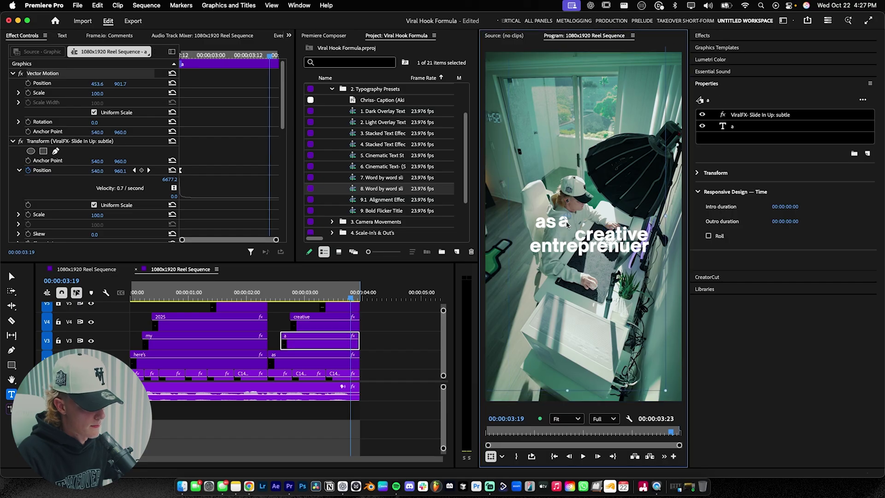
pyautogui.moveTo(368, 341); pyautogui.dragTo(346, 360)
pyautogui.moveTo(731, 173); pyautogui.dragTo(722, 171)
pyautogui.click(368, 353)
pyautogui.click(571, 236)
pyautogui.moveTo(545, 229); pyautogui.dragTo(560, 236)
pyautogui.click(379, 331)
pyautogui.click(340, 307)
pyautogui.scroll(-5, 91, 82)
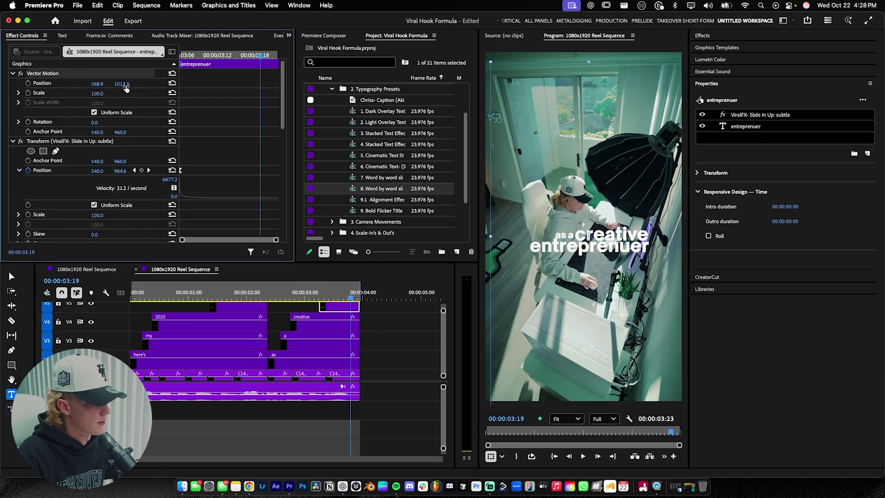
# - Nest the second caption's four word layers under the default name and shift the nest's horizontal position
pyautogui.click(386, 315)
pyautogui.moveTo(388, 302); pyautogui.dragTo(309, 370)
pyautogui.rightClick(338, 328)
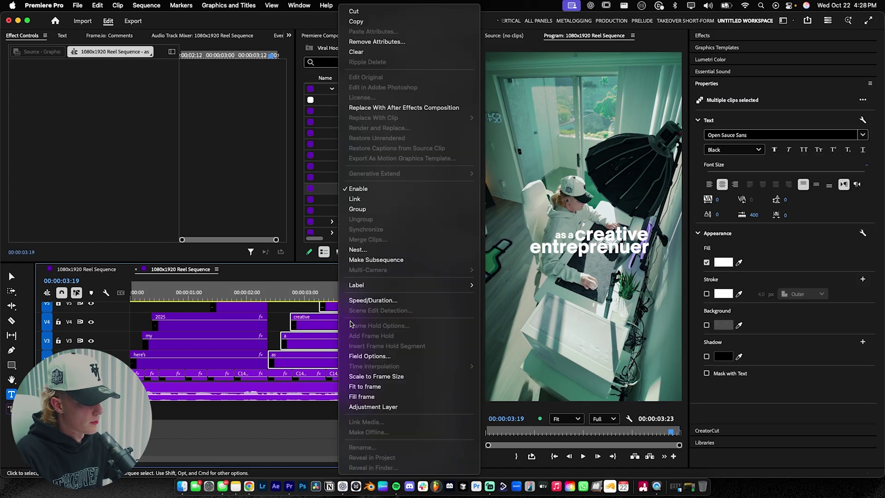
pyautogui.click(375, 250)
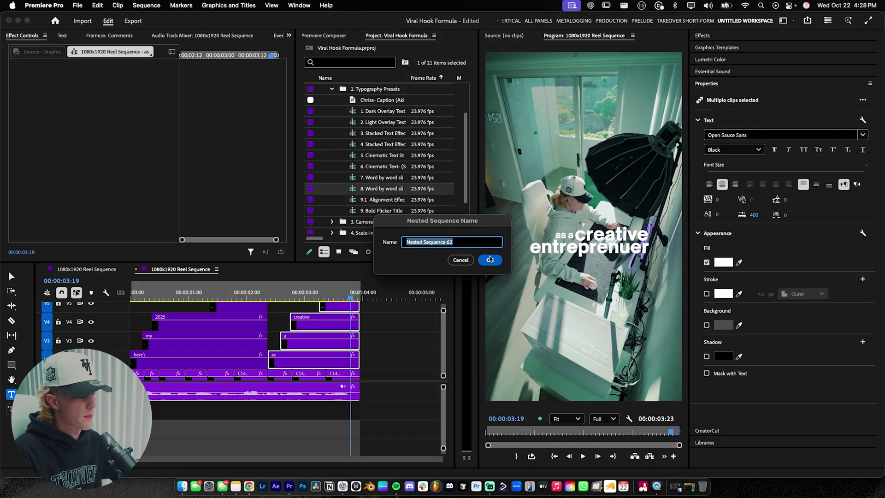
pyautogui.click(489, 255)
pyautogui.moveTo(97, 84); pyautogui.dragTo(124, 84)
# - Play the hook with both captions from the sequence start
pyautogui.moveTo(218, 294); pyautogui.dragTo(92, 299)
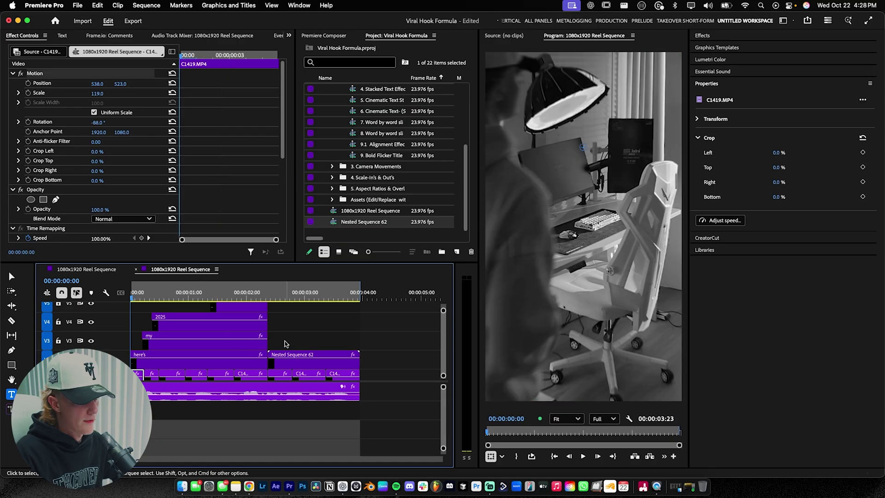
pyautogui.press('space')
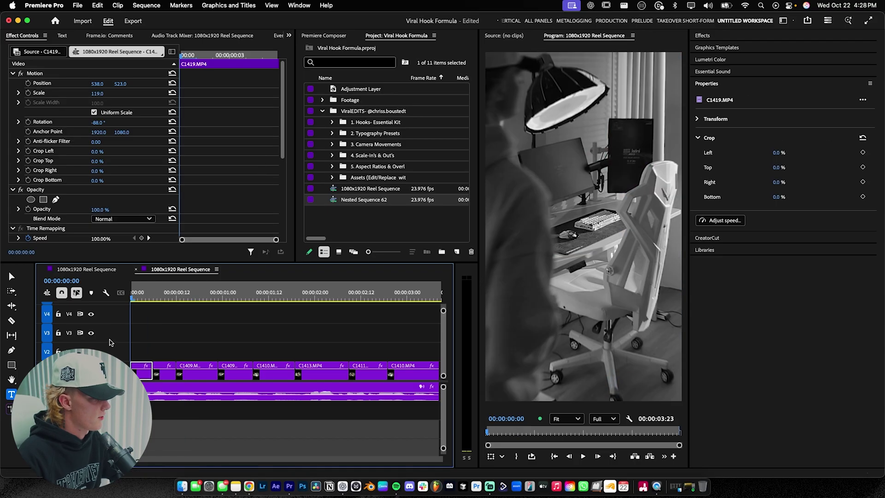
# - Add a "here's" text layer over the first clip at the start of the uncaptioned sequence
pyautogui.click(11, 394)
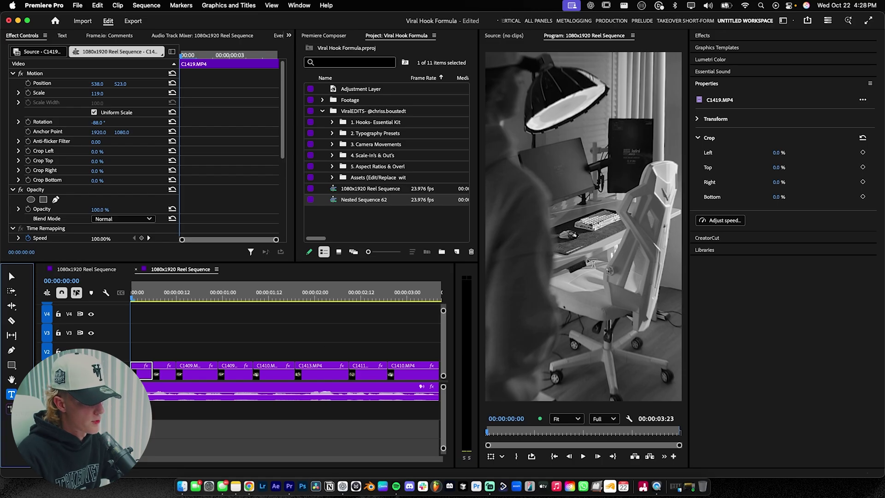
pyautogui.click(142, 298)
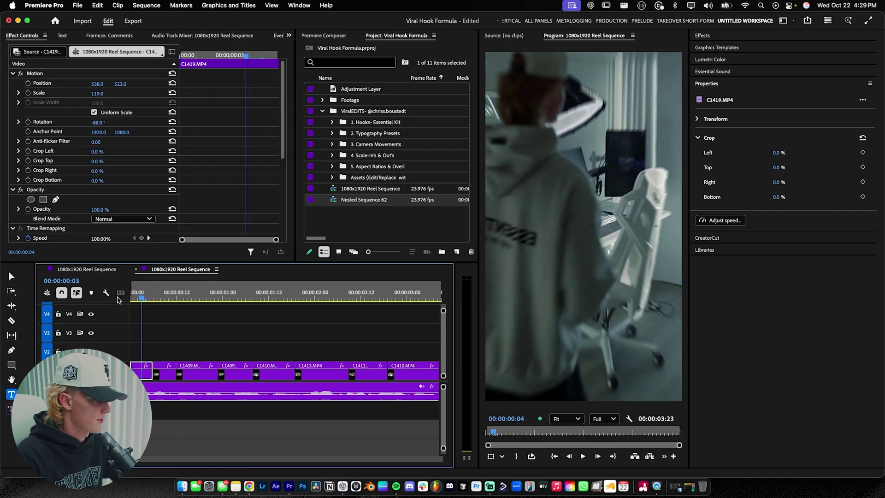
pyautogui.moveTo(117, 300); pyautogui.dragTo(113, 299)
pyautogui.click(563, 204)
pyautogui.write('here;;s')
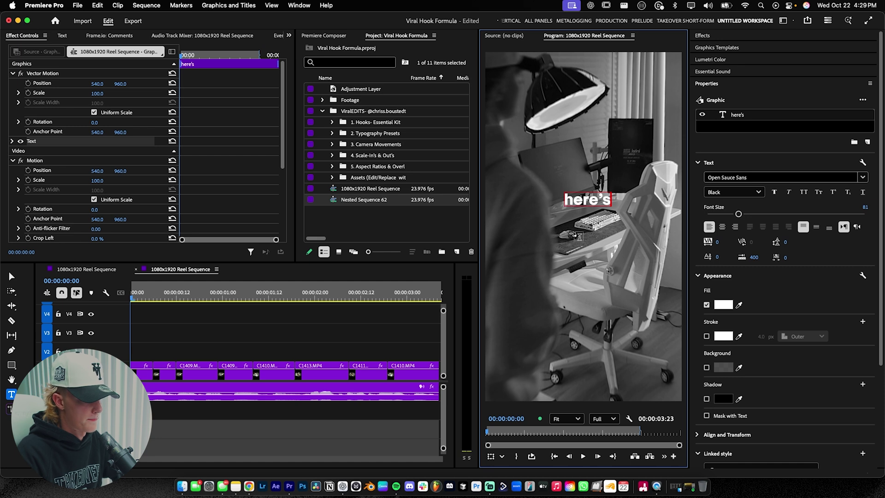
# - Move the "here's" layer down to track V2 and extend it to the end of the footage
pyautogui.click(212, 345)
pyautogui.press('`')
pyautogui.moveTo(131, 111); pyautogui.dragTo(131, 240)
pyautogui.moveTo(552, 241); pyautogui.dragTo(460, 245)
pyautogui.press('`')
# - Duplicate the "here's" layer onto track V3, starting at the second clip
pyautogui.moveTo(152, 344)
pyautogui.mouseDown()
pyautogui.moveTo(172, 341)
pyautogui.moveTo(150, 337)
pyautogui.moveTo(158, 336)
pyautogui.mouseUp()
pyautogui.press('space')
pyautogui.press('space')
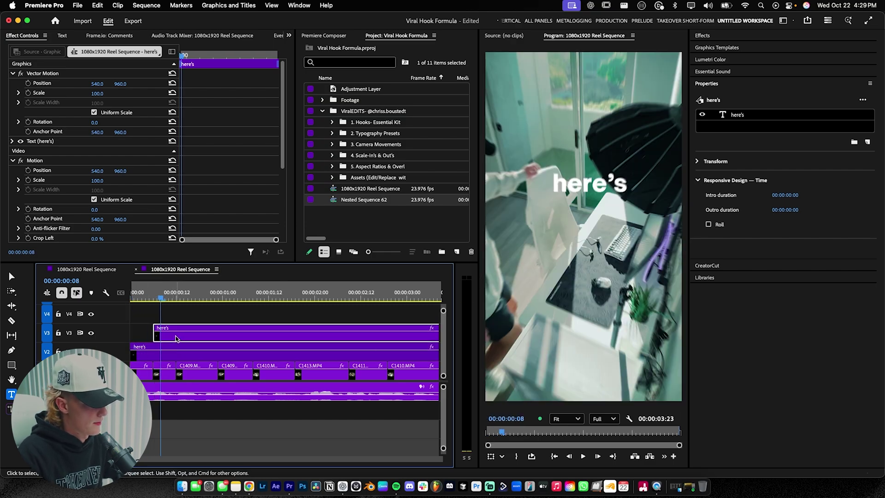
# - Change the V3 duplicate's text to "my" and set its vertical position to 1020, below "here's"
pyautogui.click(584, 197)
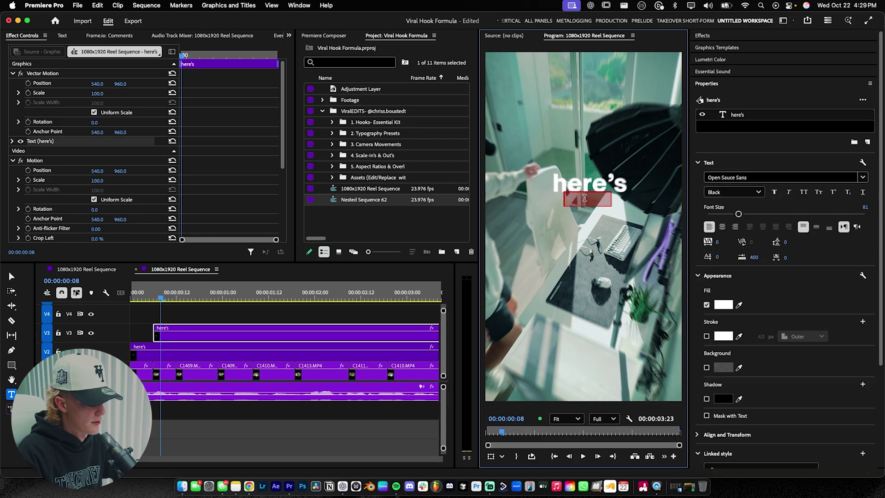
pyautogui.write('my')
pyautogui.moveTo(120, 84); pyautogui.dragTo(134, 84)
# - Duplicate the "my" layer onto track V4, starting at the third clip
pyautogui.click(240, 320)
pyautogui.press('space')
pyautogui.moveTo(200, 324); pyautogui.dragTo(217, 324)
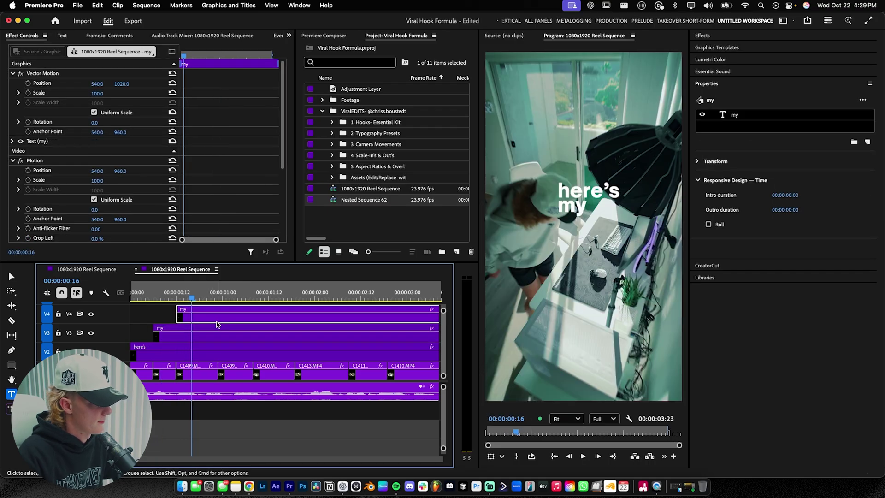
# - Change the V4 duplicate's text to "2025" and place it beside "my" at horizontal position 663
pyautogui.doubleClick(571, 206)
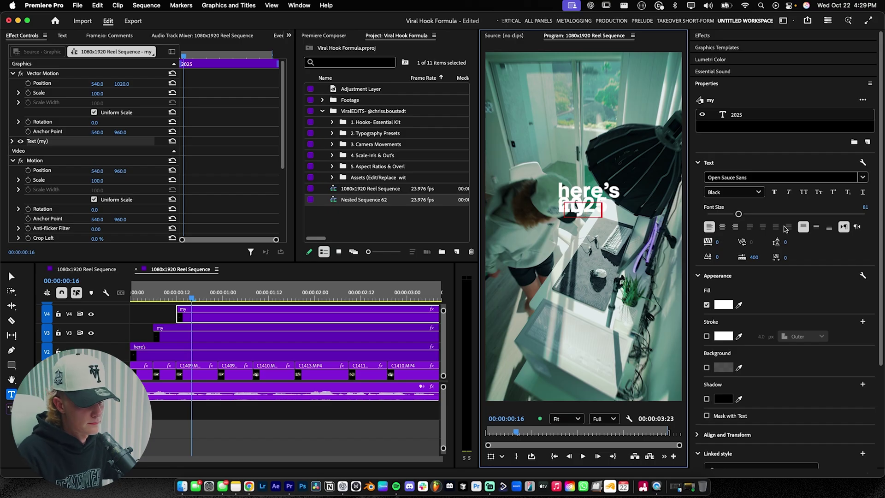
pyautogui.write('2025')
pyautogui.press('Escape')
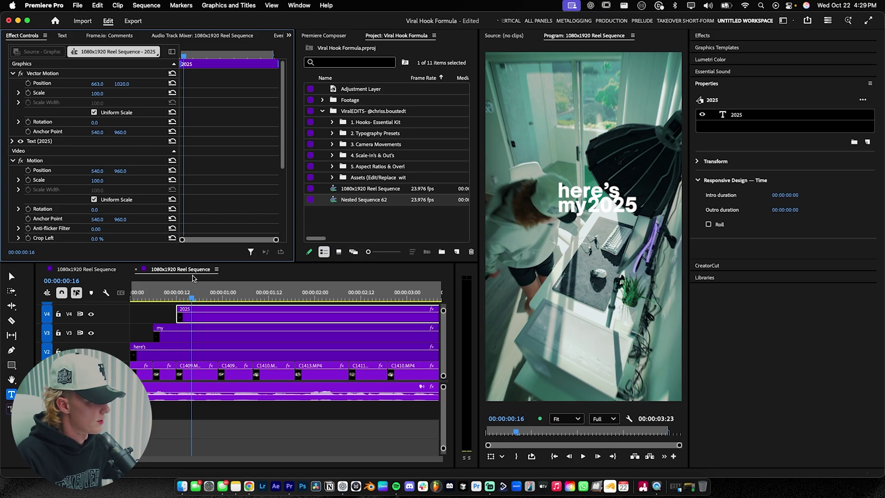
# - Play the "here's my 2025" caption from the sequence start to check the word timing
pyautogui.click(147, 321)
pyautogui.press('Up')
pyautogui.press('Up')
pyautogui.press('Up')
pyautogui.press('space')
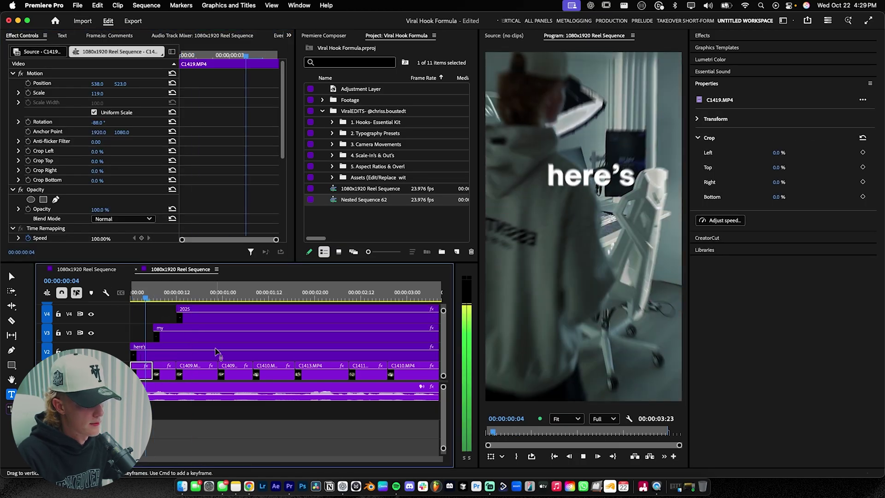
pyautogui.press('space')
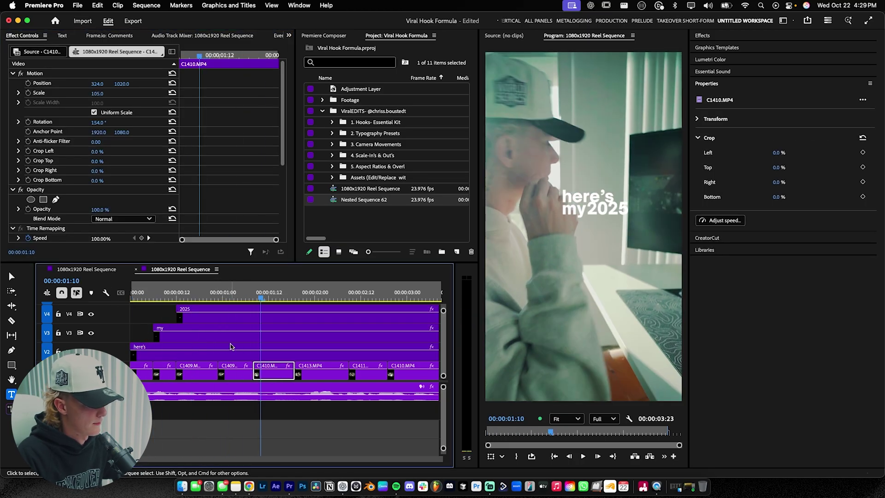
pyautogui.press('space')
# - Split all three word layers partway through the first C1410.MP4 clip and delete the parts after the cut
pyautogui.press('c')
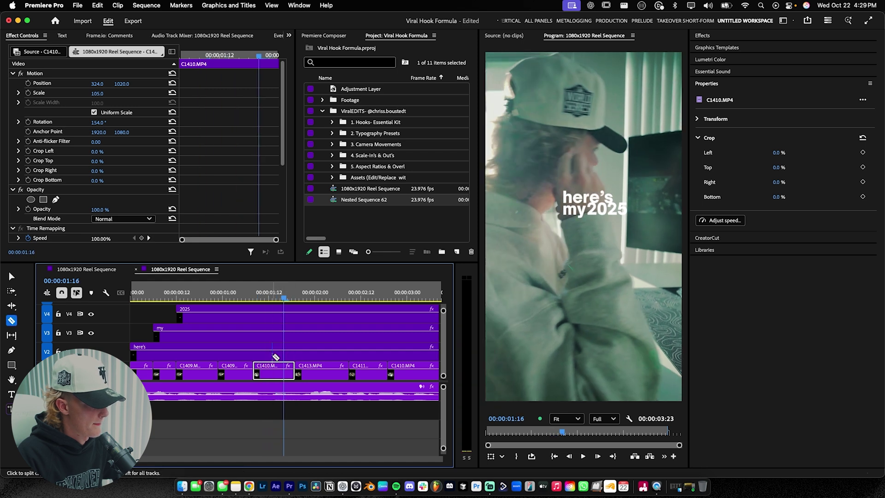
pyautogui.click(274, 317)
pyautogui.press('v')
pyautogui.click(309, 312)
pyautogui.moveTo(305, 331); pyautogui.dragTo(303, 353)
pyautogui.press('Delete')
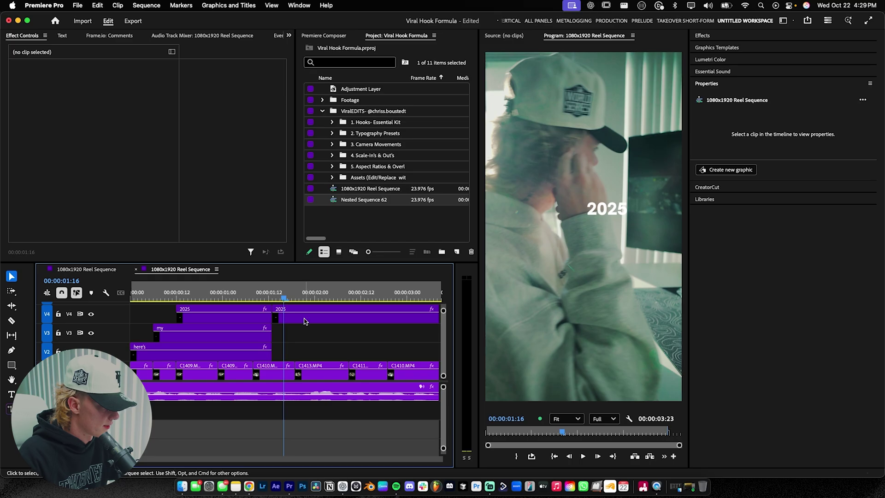
pyautogui.click(304, 322)
pyautogui.press('Delete')
# - Play the shortened word layers from the sequence start
pyautogui.press('Home')
pyautogui.press('space')
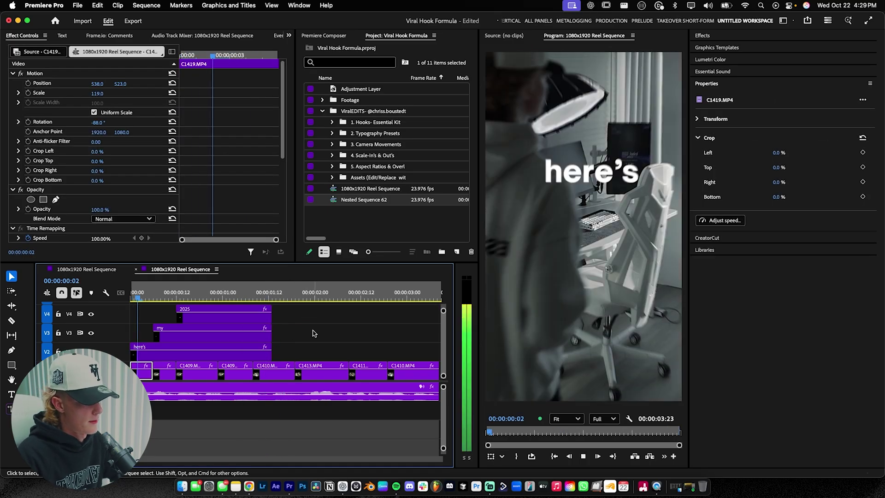
pyautogui.press('space')
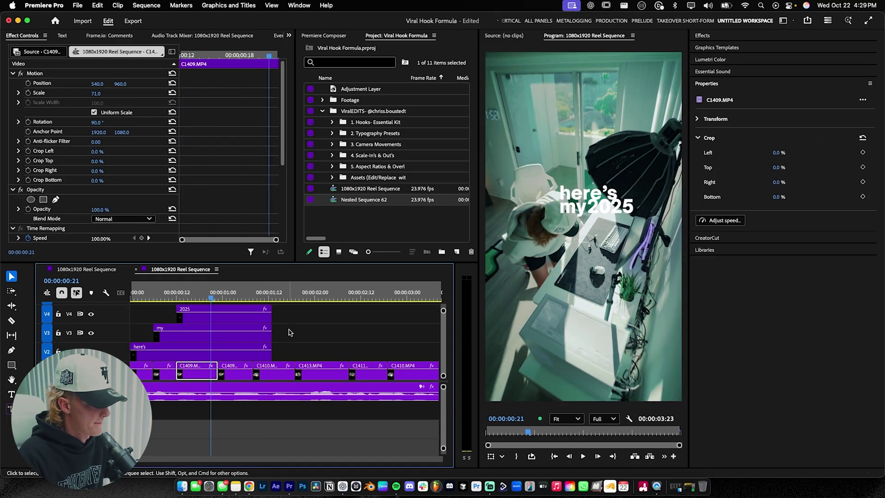
pyautogui.press('Home')
pyautogui.press('space')
pyautogui.press('space')
# - Return to the sequence start, find the Transform effect and apply it to the "here's" layer
pyautogui.moveTo(312, 319); pyautogui.dragTo(230, 350)
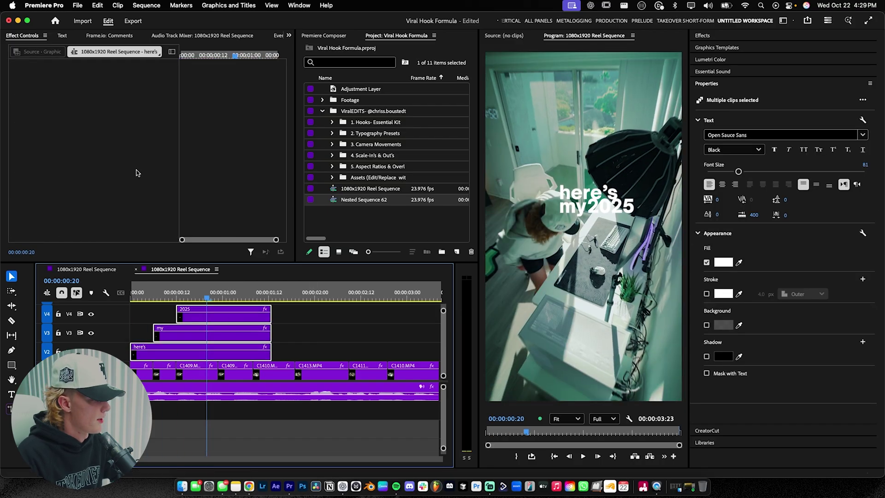
pyautogui.click(328, 342)
pyautogui.moveTo(159, 297); pyautogui.dragTo(131, 295)
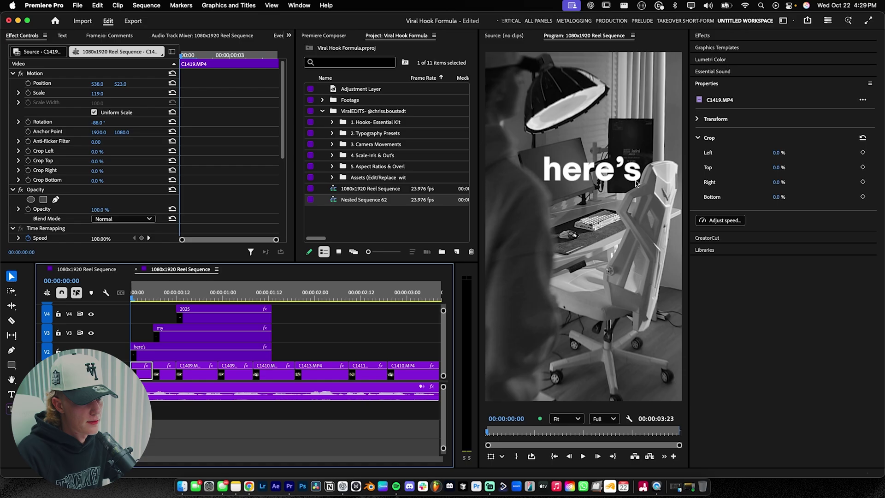
pyautogui.click(702, 36)
pyautogui.click(737, 49)
pyautogui.write('trans')
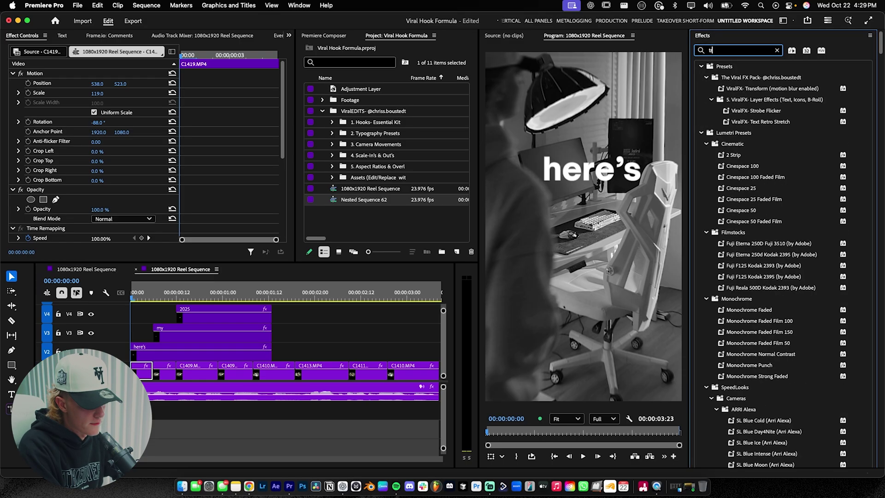
pyautogui.write('form')
pyautogui.moveTo(739, 243); pyautogui.dragTo(170, 350)
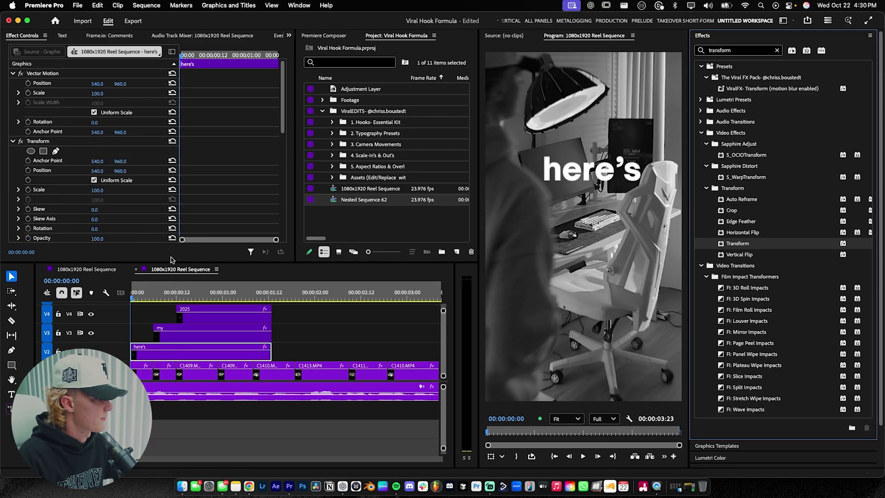
# - Stop Transform using the composition's shutter angle on "here's" and set its own shutter angle to 360
pyautogui.scroll(-10, 206, 171)
pyautogui.scroll(5, 207, 170)
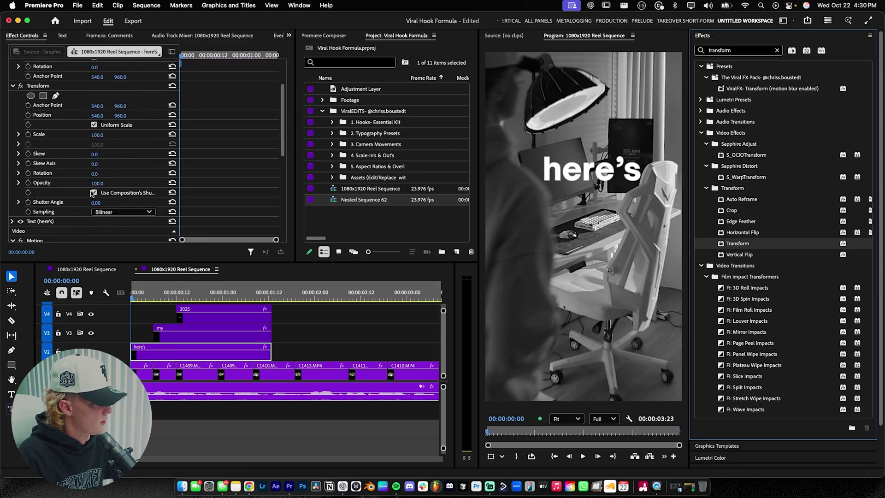
pyautogui.click(94, 193)
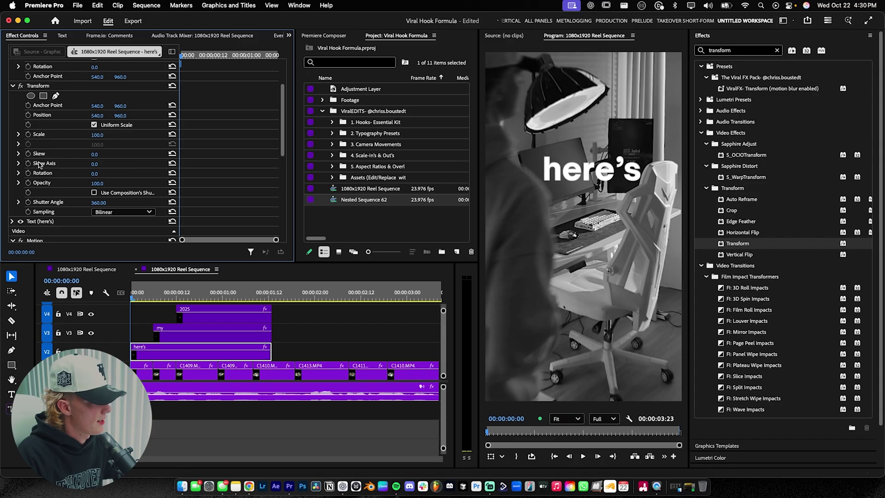
# - Keyframe Transform's position at 540, 960 and opacity at 100, place both keyframes at 00:00:00:04, and return to the sequence start
pyautogui.click(28, 182)
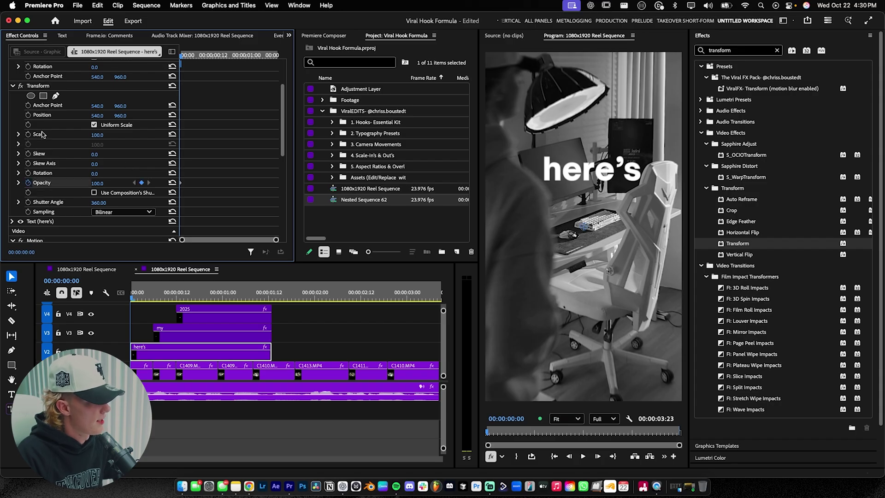
pyautogui.click(28, 115)
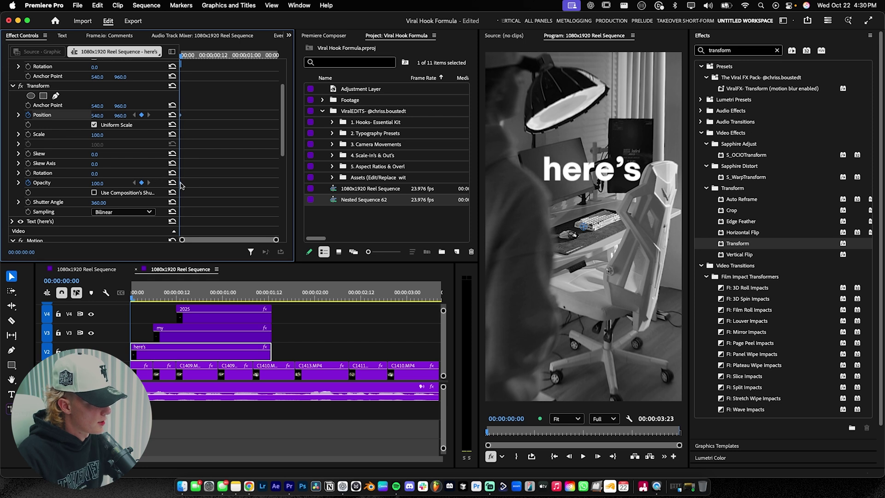
pyautogui.press('Right')
pyautogui.press('Right')
pyautogui.press('Right')
pyautogui.press('Right')
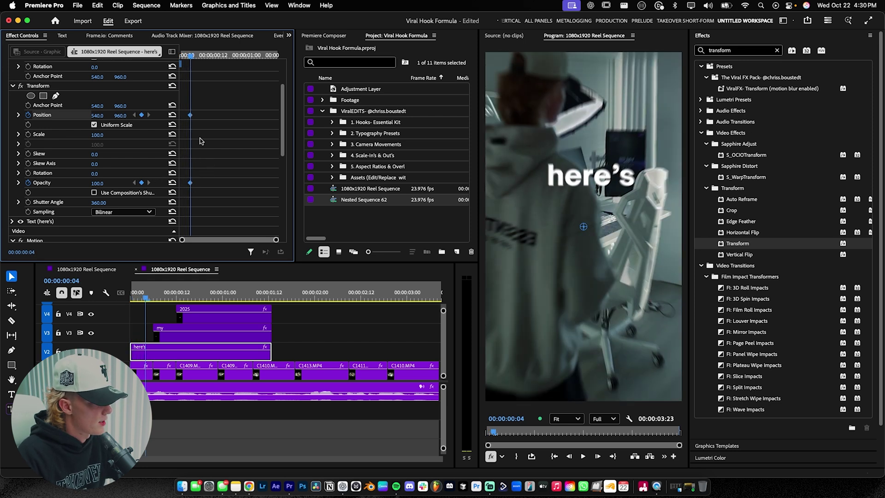
pyautogui.press('Left')
pyautogui.press('Left')
pyautogui.press('Left')
pyautogui.press('Left')
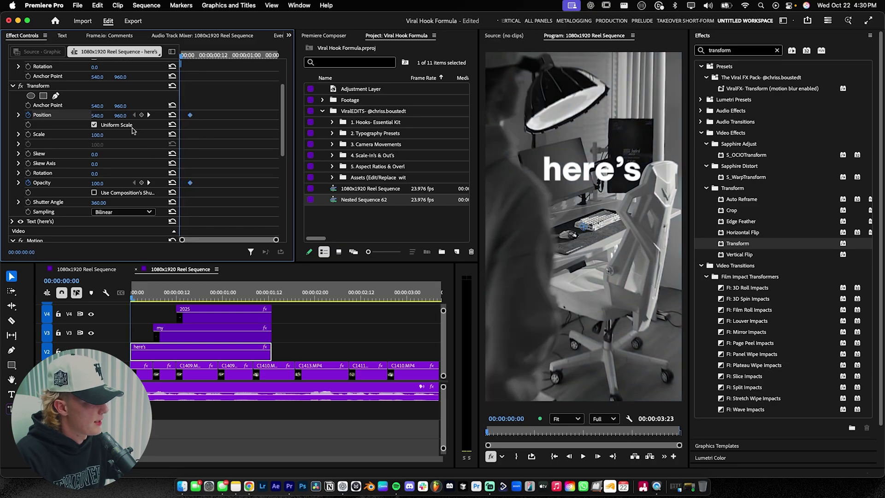
# - Set the "here's" Transform position to 540, 1006 and opacity to 29 at 00:00:00:00, and preview the animation
pyautogui.moveTo(121, 117); pyautogui.dragTo(142, 117)
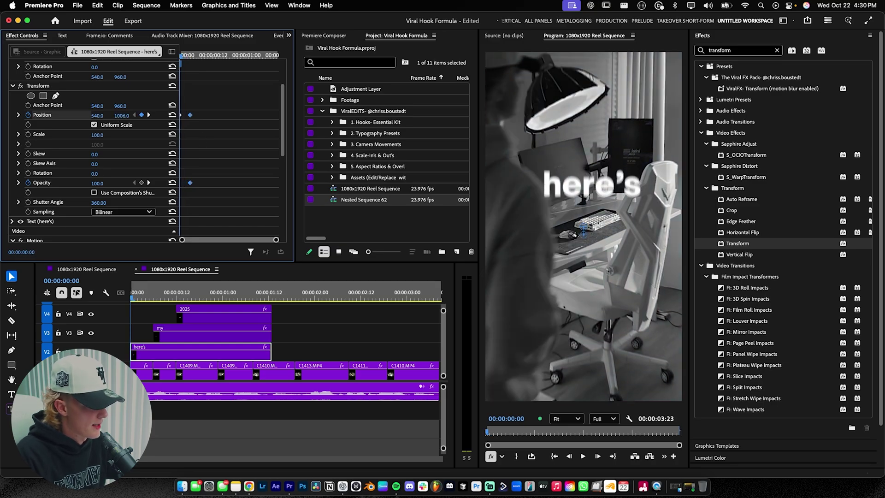
pyautogui.moveTo(97, 183); pyautogui.dragTo(61, 183)
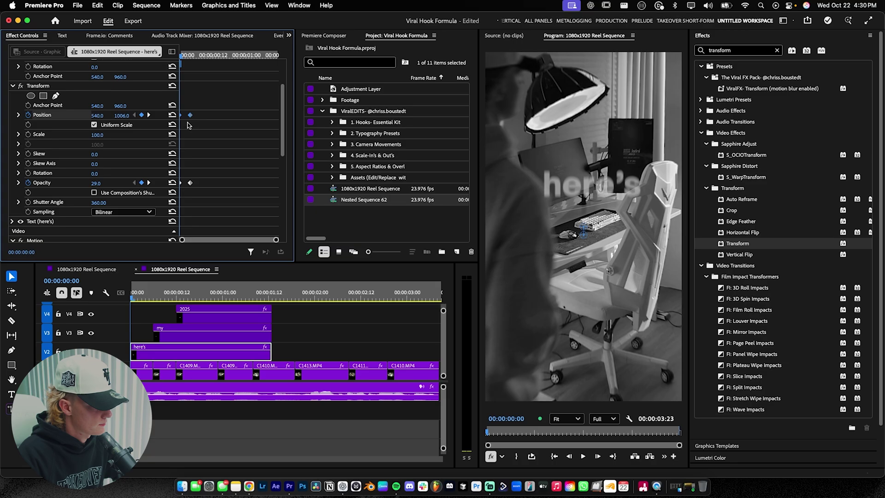
pyautogui.press('space')
pyautogui.press('space')
pyautogui.moveTo(199, 55); pyautogui.dragTo(168, 58)
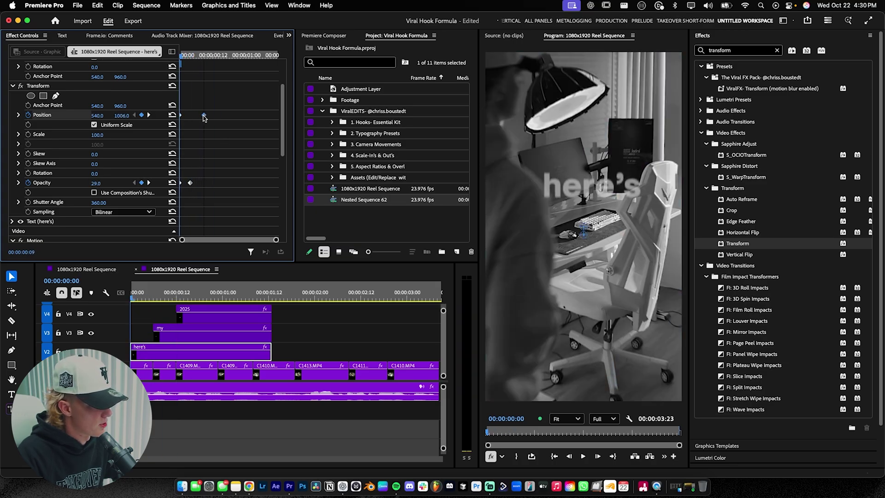
# - Lengthen the "here's" slide by moving its ending Transform position keyframe out to about 00:00:00:08, and preview it
pyautogui.press('space')
pyautogui.press('space')
pyautogui.moveTo(199, 57); pyautogui.dragTo(155, 68)
pyautogui.press('space')
pyautogui.press('space')
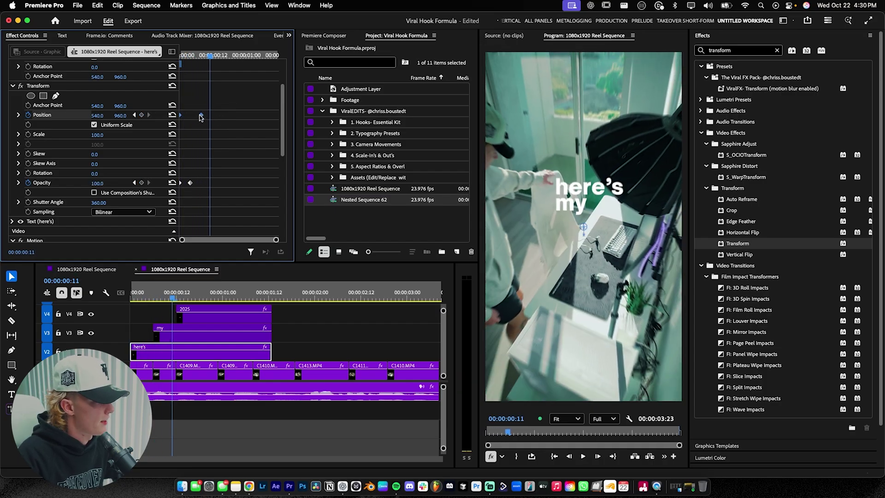
# - Set the Transform position keyframes to Bezier temporal interpolation and shape the velocity curve to start fast and slow down
pyautogui.rightClick(201, 115)
pyautogui.moveTo(253, 201)
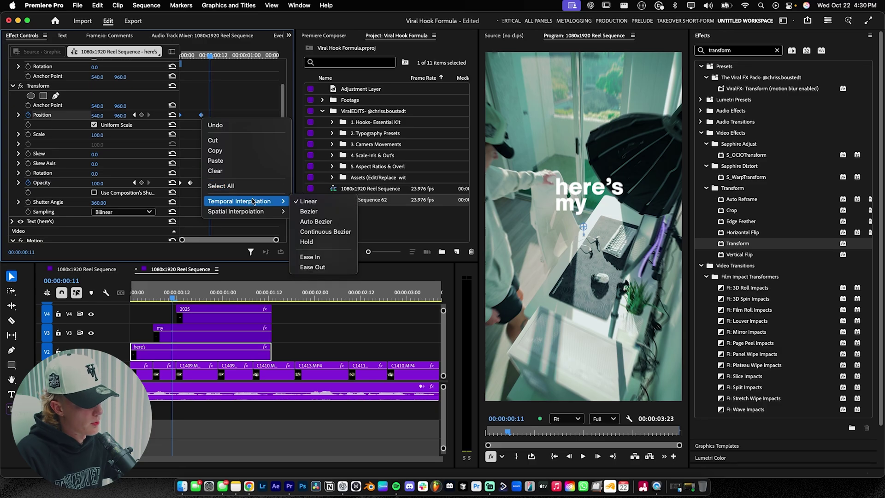
pyautogui.click(309, 211)
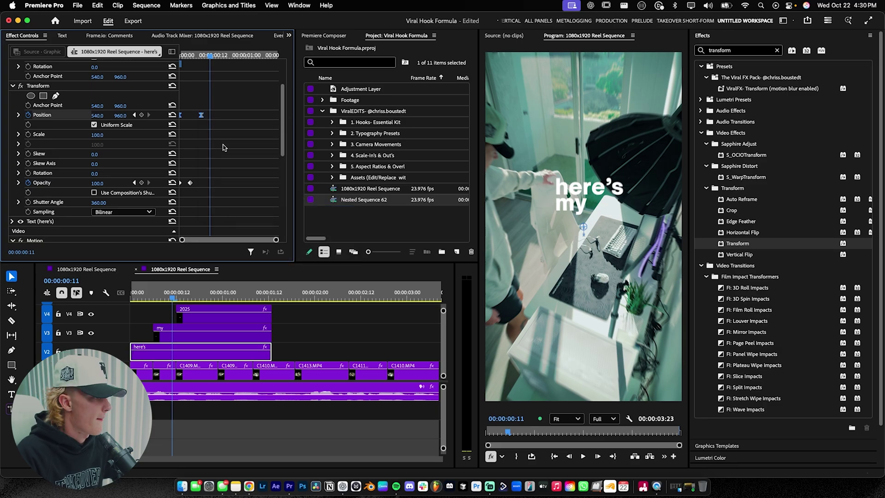
pyautogui.click(19, 116)
pyautogui.moveTo(277, 239); pyautogui.dragTo(240, 239)
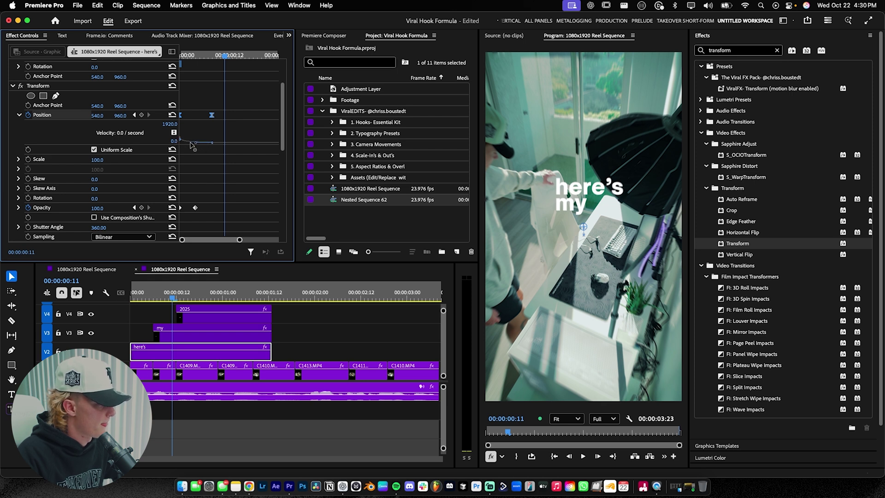
# - Play the eased "here's" animation from the start of the sequence
pyautogui.moveTo(192, 57); pyautogui.dragTo(173, 56)
pyautogui.press('space')
pyautogui.press('space')
pyautogui.press('space')
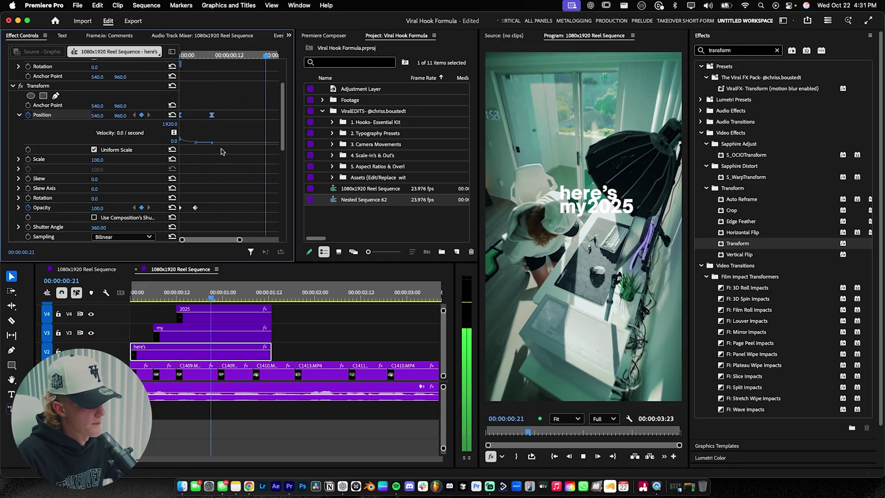
pyautogui.press('space')
# - Copy the animated Transform effect from "here's" and paste it onto the "my" and "2025" layers
pyautogui.click(14, 85)
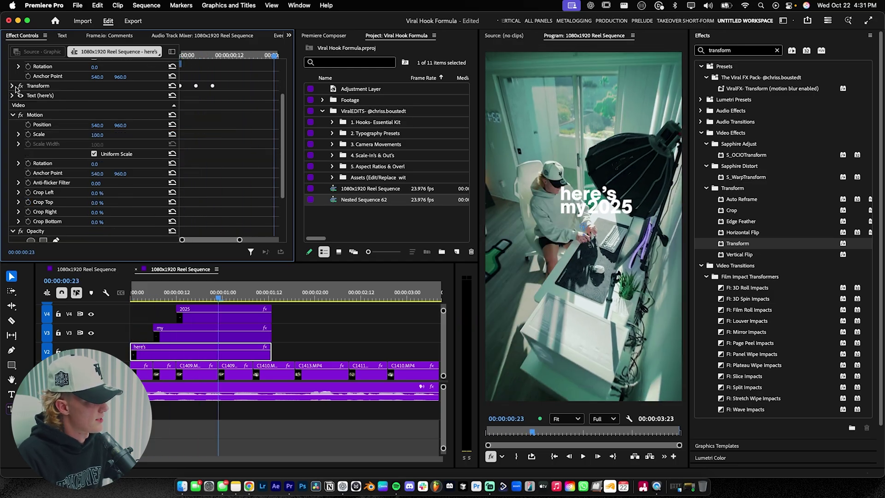
pyautogui.scroll(2, 269, 183)
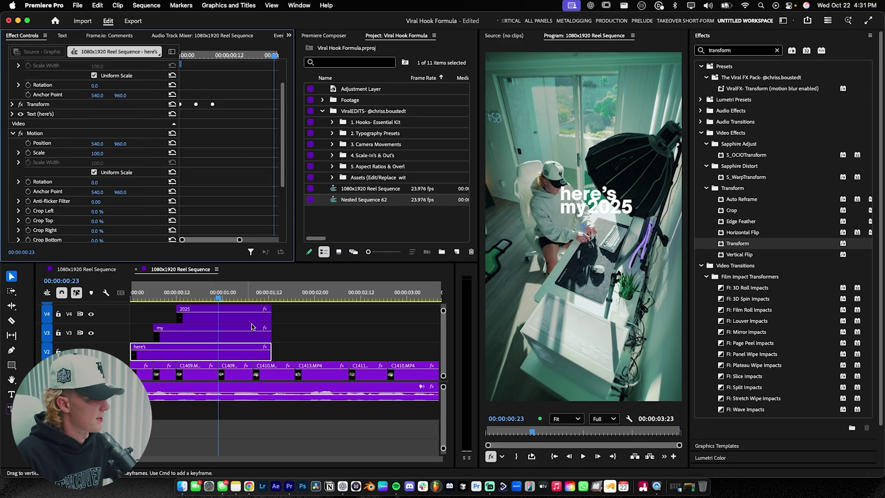
pyautogui.moveTo(303, 310); pyautogui.dragTo(270, 330)
pyautogui.click(208, 353)
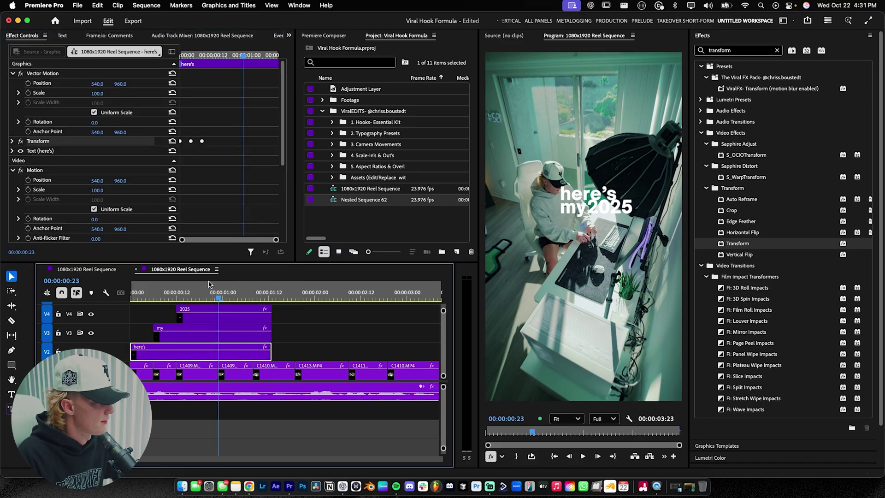
pyautogui.rightClick(55, 144)
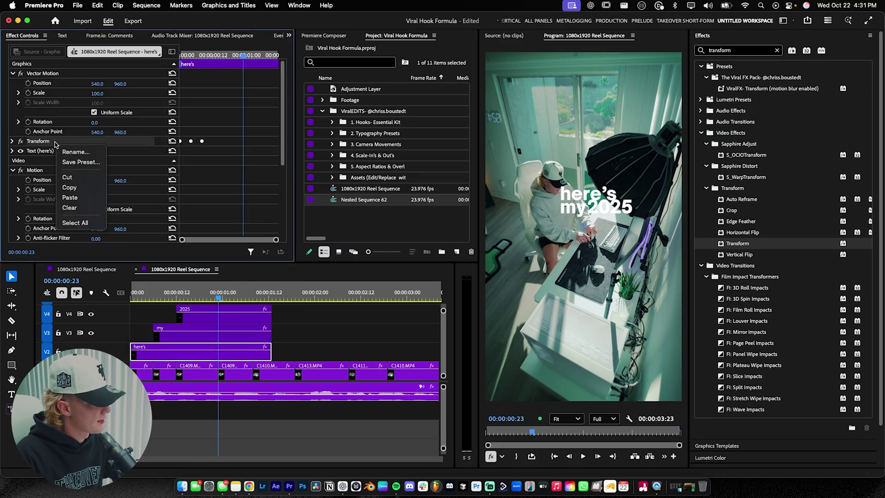
pyautogui.click(74, 187)
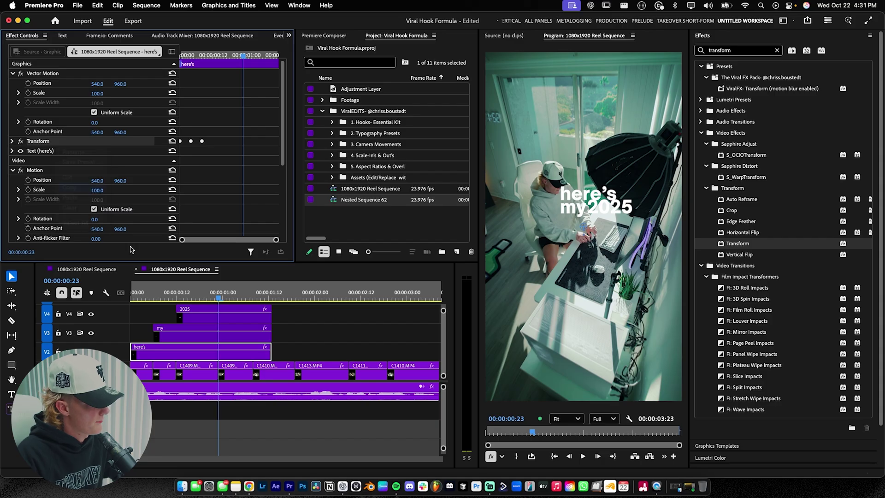
pyautogui.click(226, 340)
pyautogui.press('super+v')
pyautogui.click(217, 317)
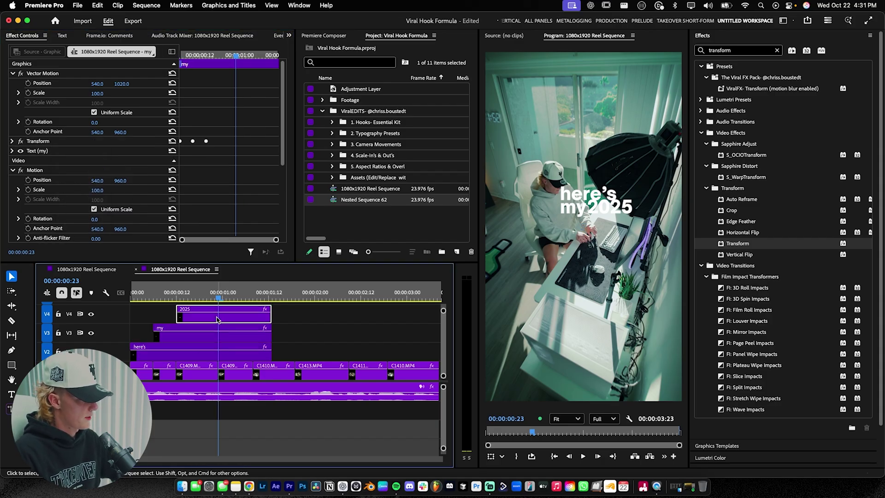
pyautogui.press('super+v')
# - Play the three manually animated words from the sequence start
pyautogui.moveTo(201, 291); pyautogui.dragTo(122, 305)
pyautogui.press('Up')
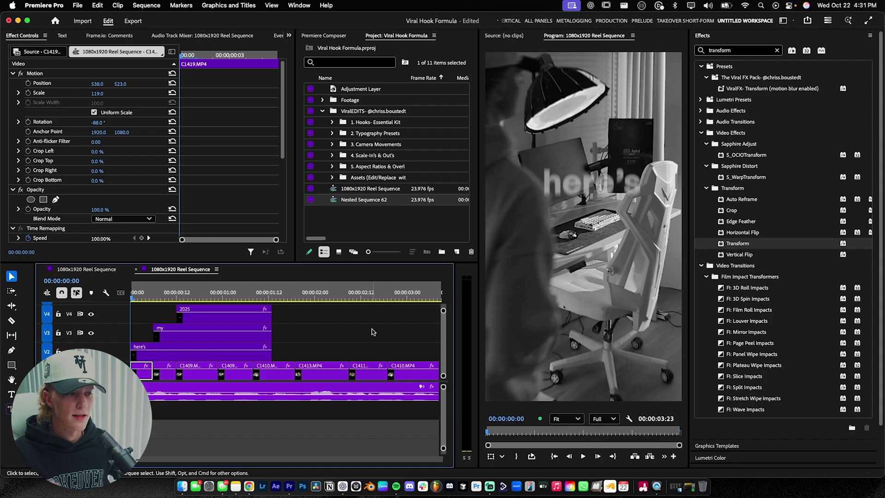
pyautogui.press('space')
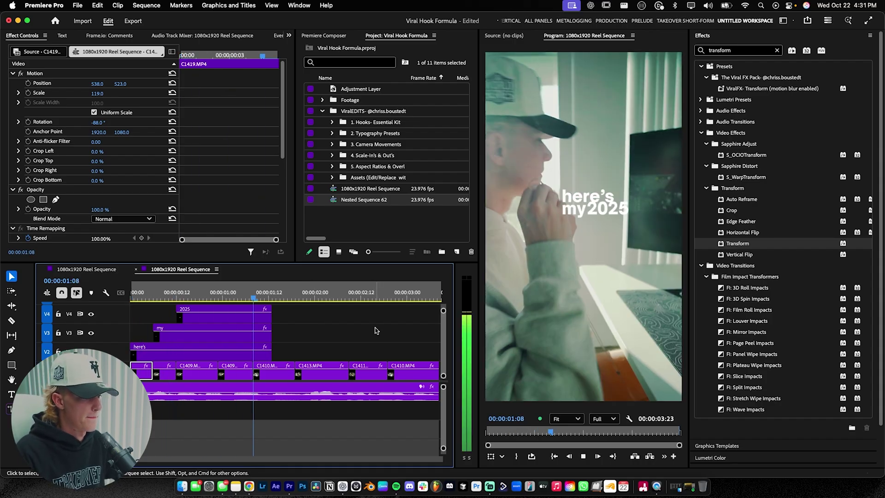
pyautogui.press('space')
# - Remove the manual Transform animation from the three word layers and open the Viral FX Pack's Slide Effects presets
pyautogui.moveTo(359, 307); pyautogui.dragTo(235, 360)
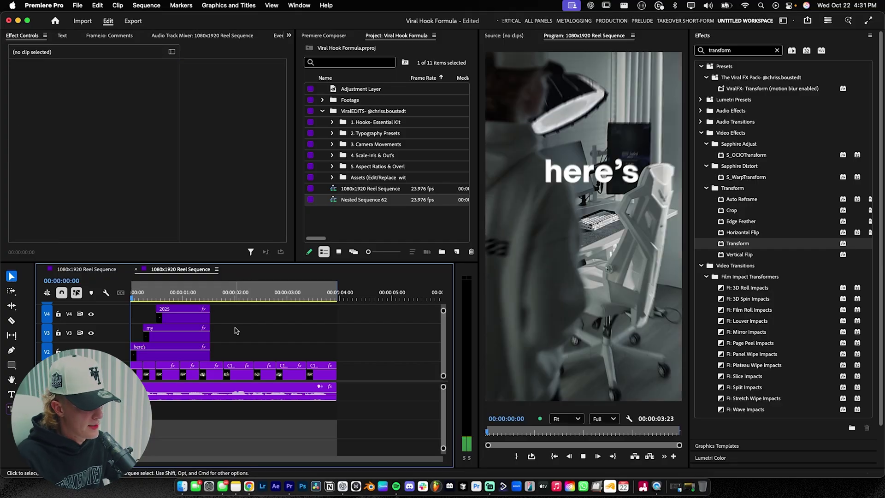
pyautogui.click(149, 370)
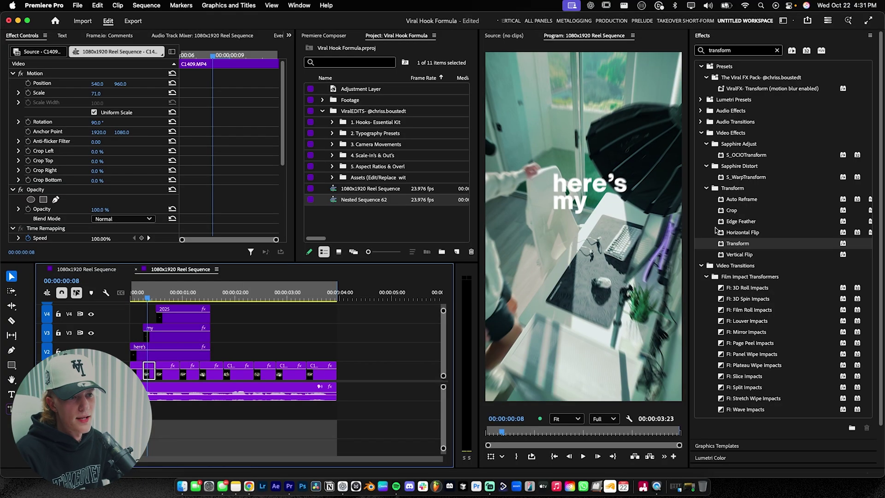
pyautogui.click(743, 48)
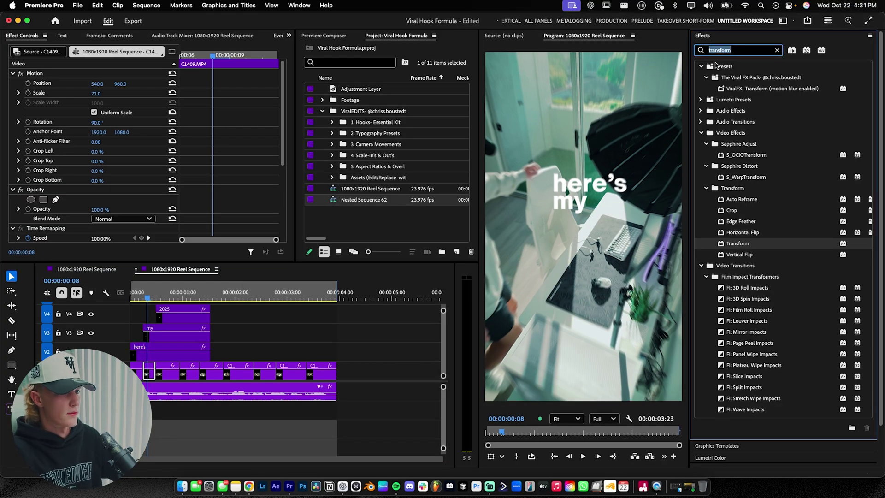
pyautogui.press('BackSpace')
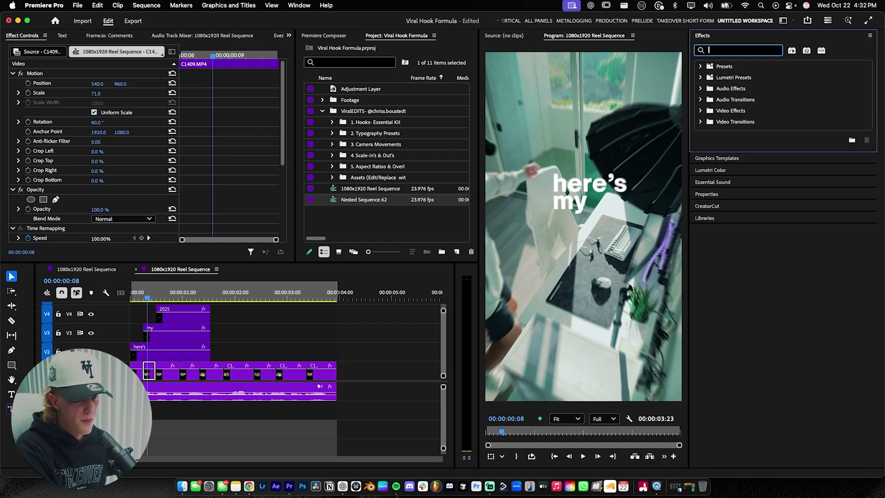
pyautogui.click(700, 67)
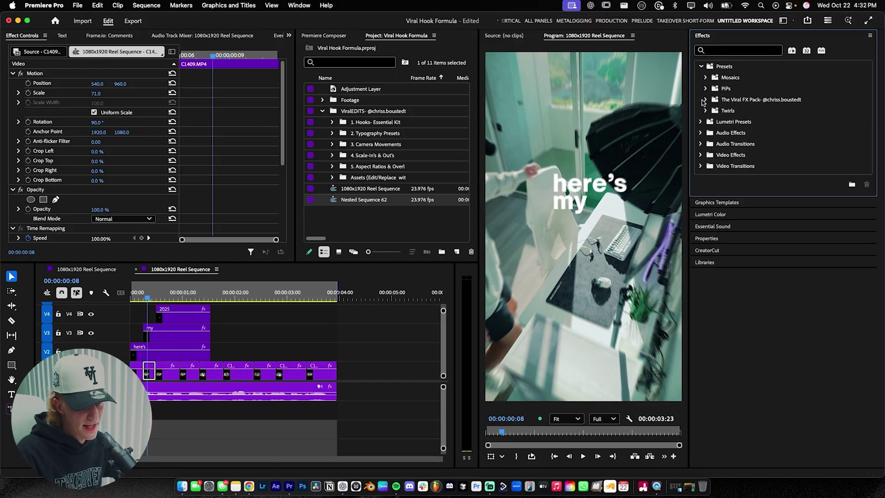
pyautogui.click(704, 99)
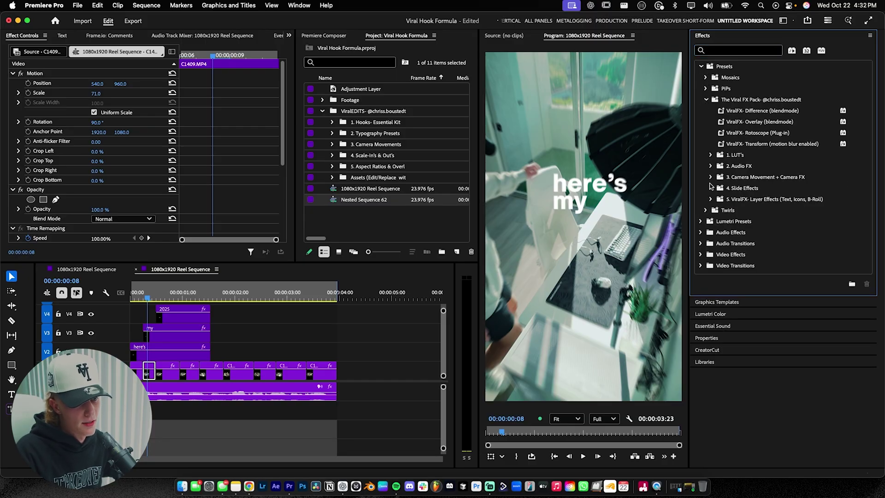
pyautogui.click(710, 188)
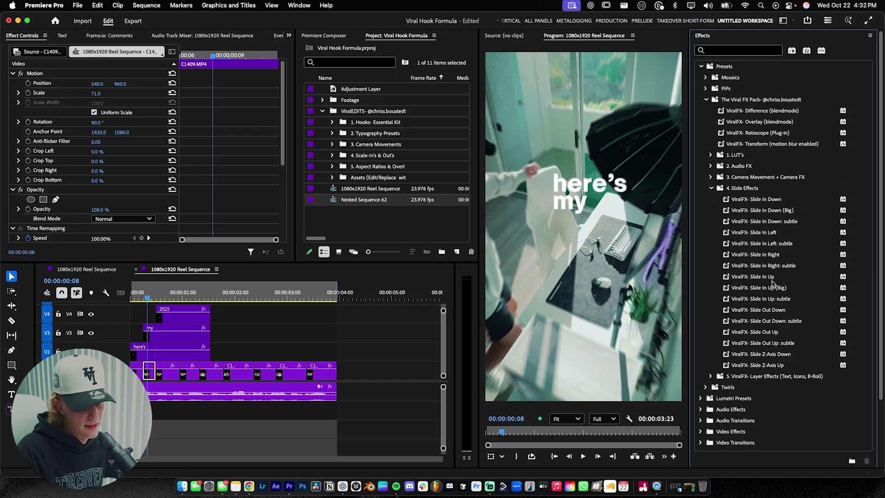
# - Apply the ViralFX- Slide In Up: subtle preset to the three word layers and play them from the sequence start
pyautogui.click(782, 299)
pyautogui.moveTo(232, 324); pyautogui.dragTo(186, 349)
pyautogui.moveTo(236, 316); pyautogui.dragTo(184, 349)
pyautogui.moveTo(782, 300); pyautogui.dragTo(193, 348)
pyautogui.click(286, 339)
pyautogui.press('Up')
pyautogui.press('Up')
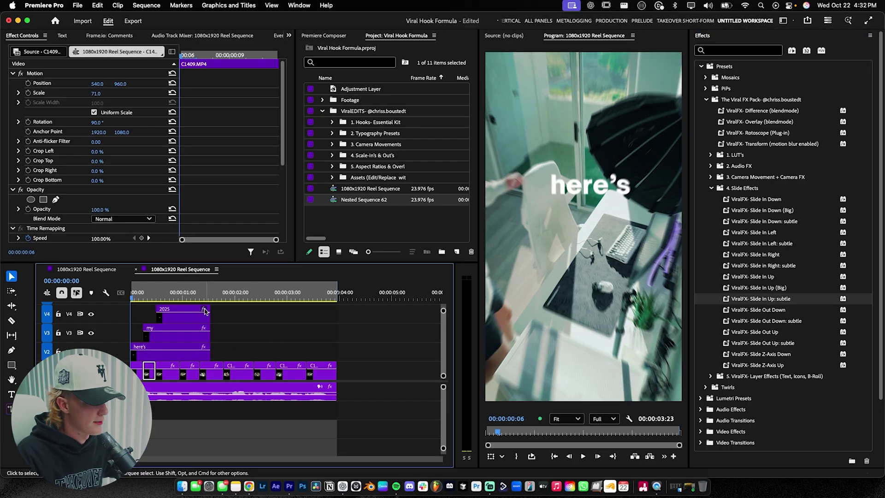
pyautogui.press('space')
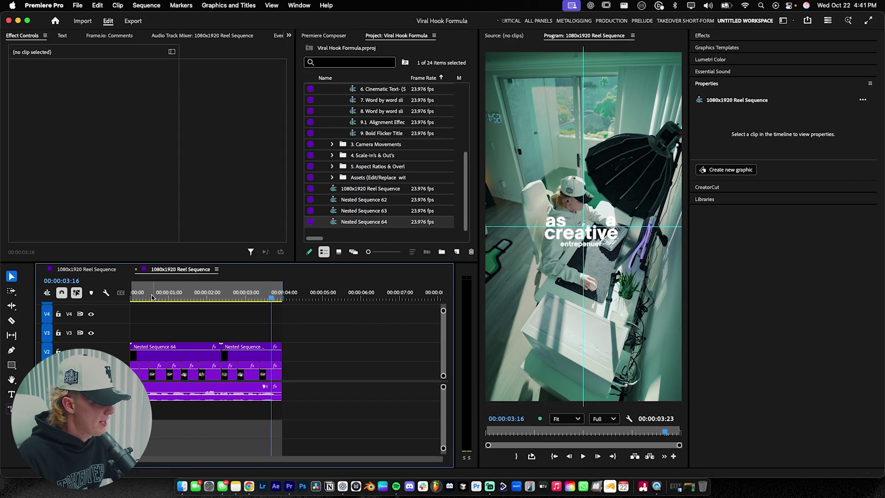
# - Play the sequence with the nested captions from the beginning
pyautogui.press('Home')
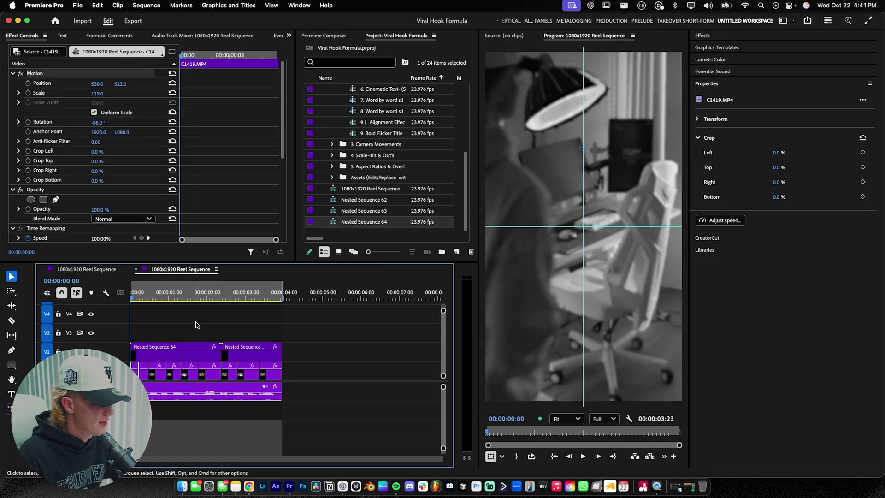
pyautogui.press('space')
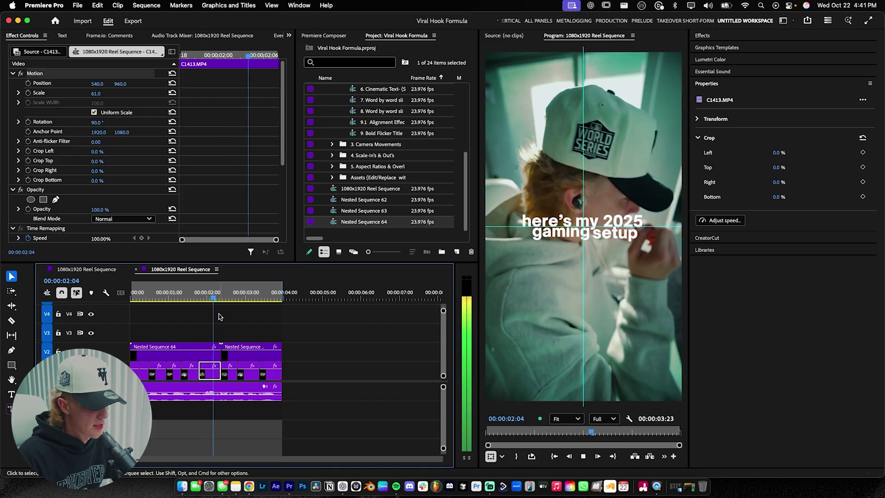
pyautogui.press('space')
# - Place the horizontal Flash Transition from the Hooks- Essential Kit on V3 over the cut between Nested Sequence 64 and 63, and preview it
pyautogui.scroll(5, 450, 180)
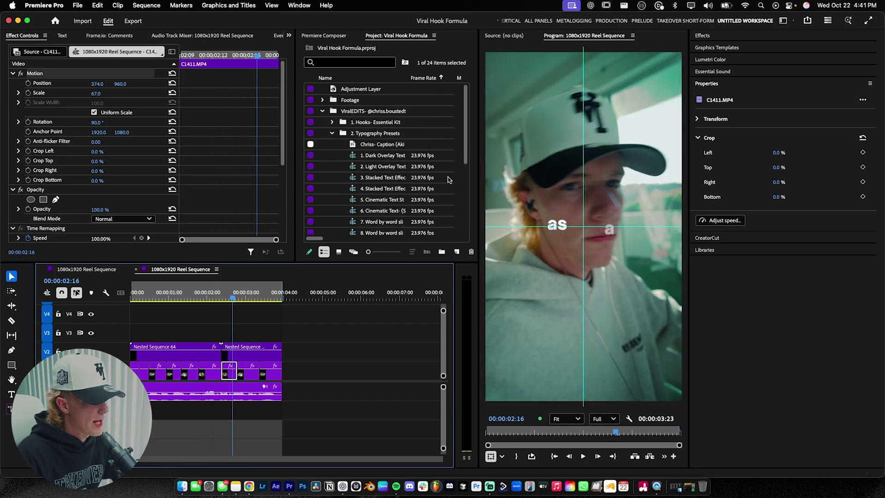
pyautogui.click(331, 122)
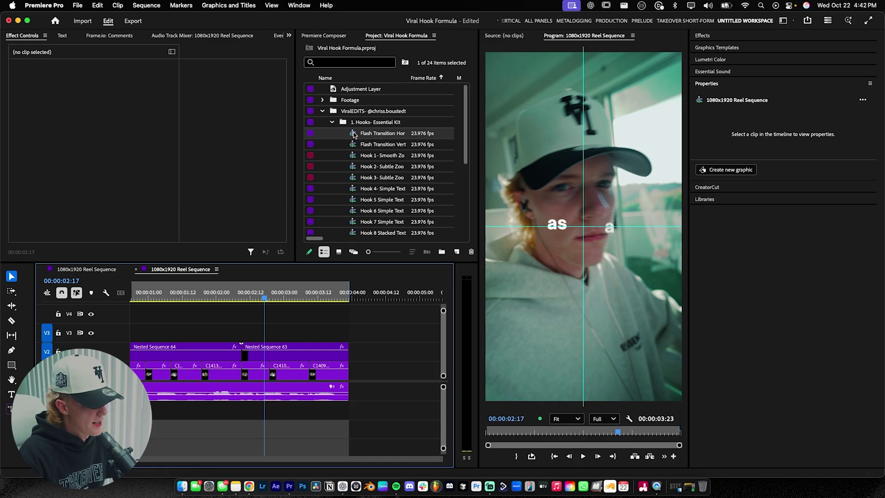
pyautogui.moveTo(354, 134); pyautogui.dragTo(240, 339)
pyautogui.click(228, 300)
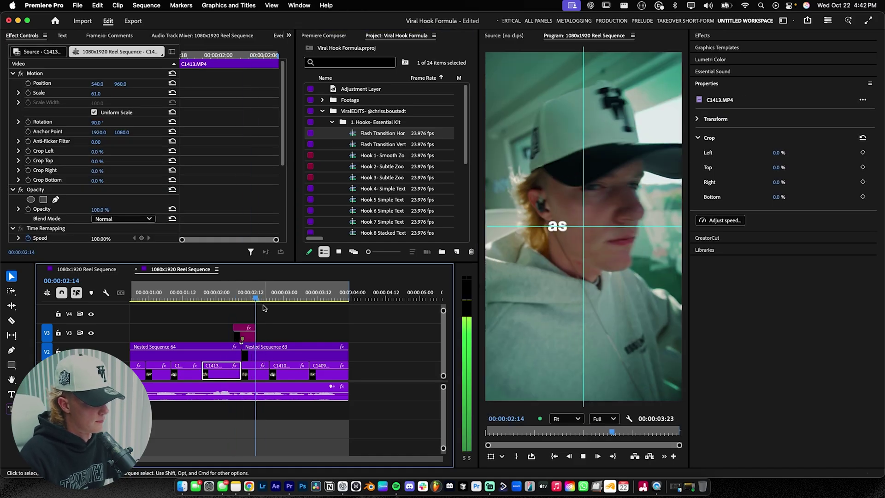
pyautogui.scroll(-1, 262, 304)
pyautogui.press('space')
pyautogui.press('Home')
pyautogui.press('space')
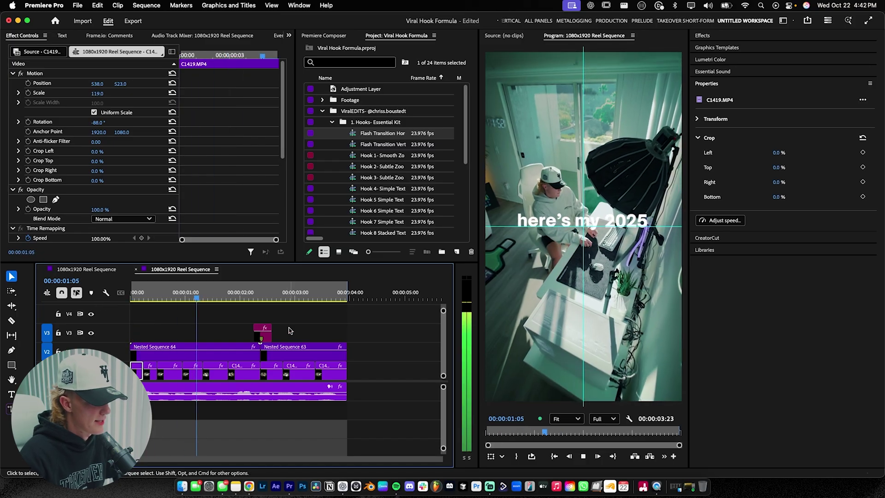
pyautogui.press('space')
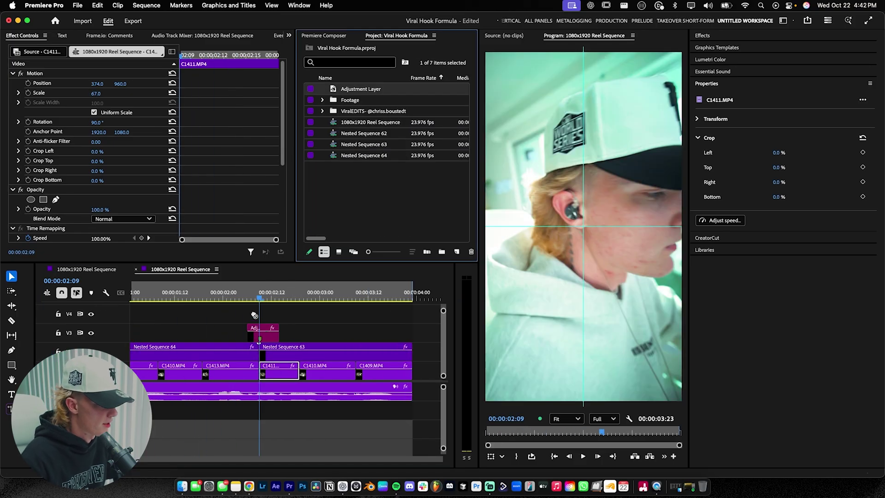
# - Add an Adjustment Layer on V4 above the flash transition, trimmed to the same length
pyautogui.click(254, 315)
pyautogui.moveTo(333, 91); pyautogui.dragTo(304, 319)
pyautogui.press('Delete')
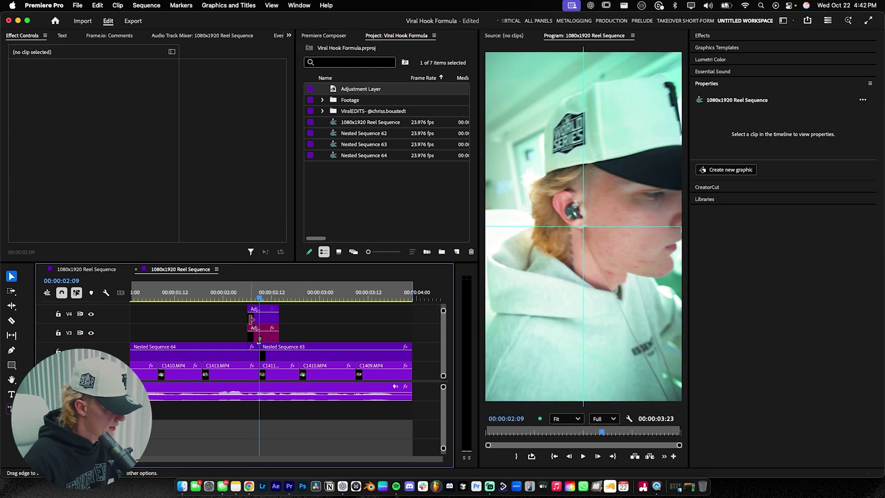
# - Split the V4 adjustment layer and delete the excess, leaving one short piece on each side of the clip cut
pyautogui.press('c')
pyautogui.scroll(2, 251, 322)
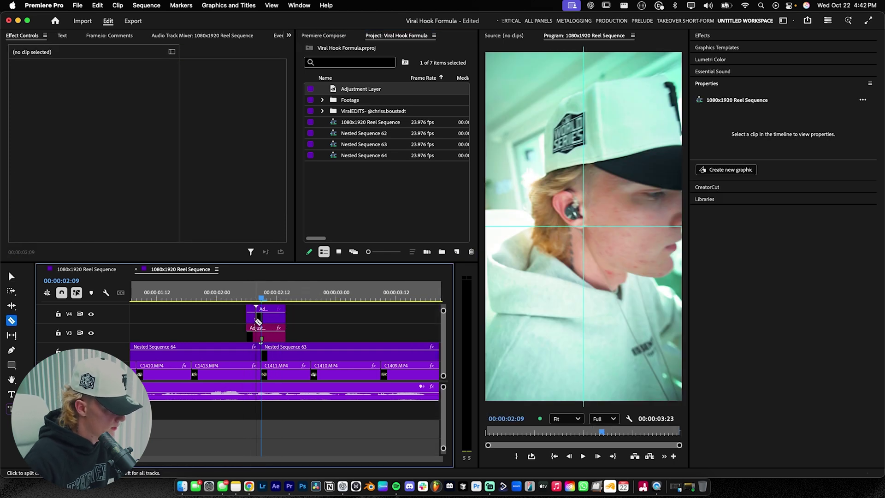
pyautogui.click(276, 319)
pyautogui.press('v')
pyautogui.click(281, 319)
pyautogui.press('Delete')
pyautogui.click(261, 321)
pyautogui.press('Delete')
# - Try the ViralFX- B&W X-Ray Effect on the V4 adjustment layer pieces and play back the flash transition
pyautogui.moveTo(304, 315); pyautogui.dragTo(249, 316)
pyautogui.click(713, 37)
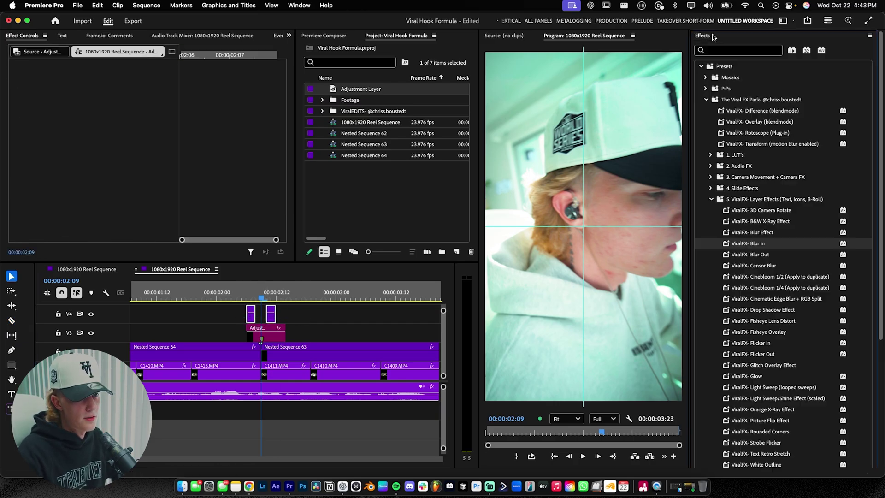
pyautogui.moveTo(766, 223); pyautogui.dragTo(221, 298)
pyautogui.press('space')
pyautogui.click(220, 297)
pyautogui.press('space')
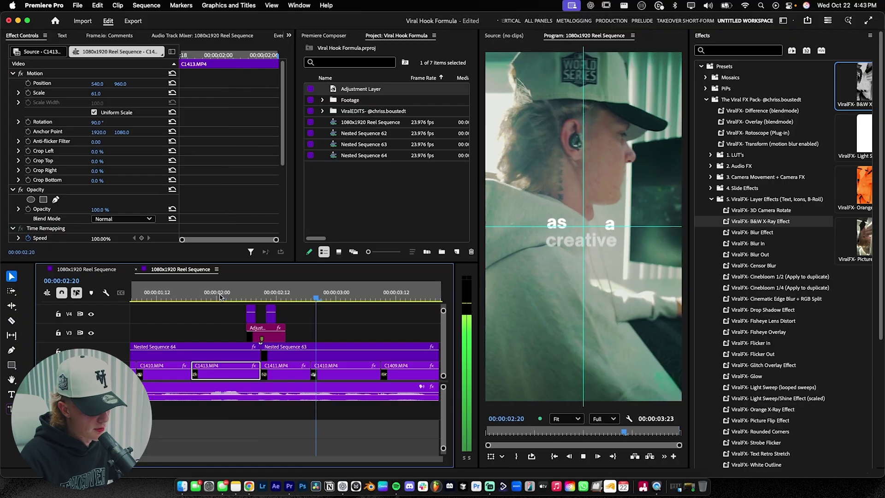
# - Try the ViralFX- Orange X-Ray Effect on the V4 adjustment layer pieces and preview the transition
pyautogui.click(271, 297)
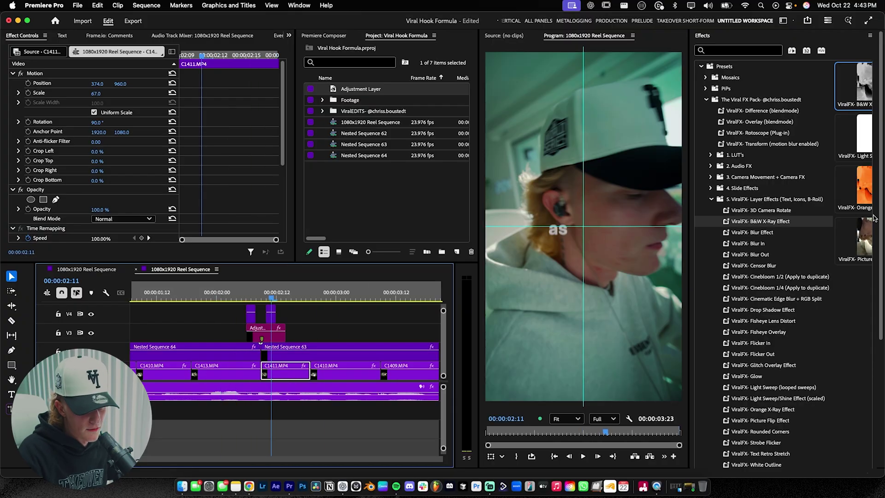
pyautogui.scroll(-1, 866, 212)
pyautogui.moveTo(853, 180); pyautogui.dragTo(499, 281)
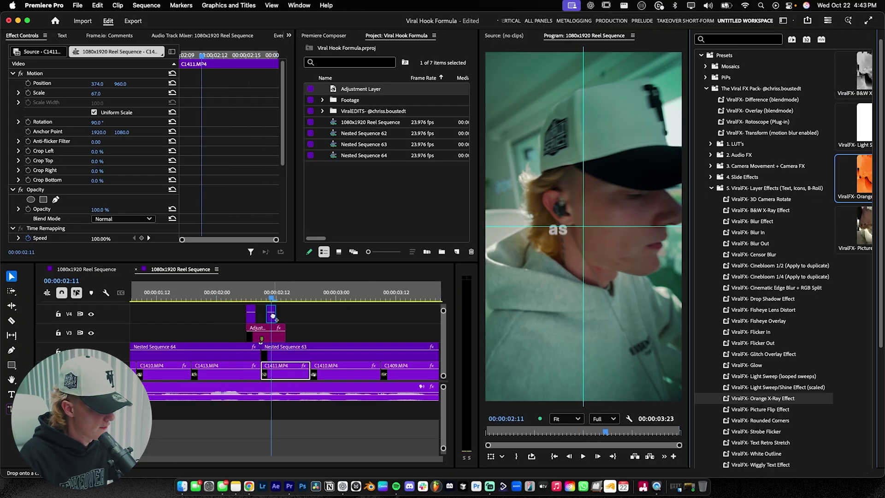
pyautogui.moveTo(274, 317); pyautogui.dragTo(274, 316)
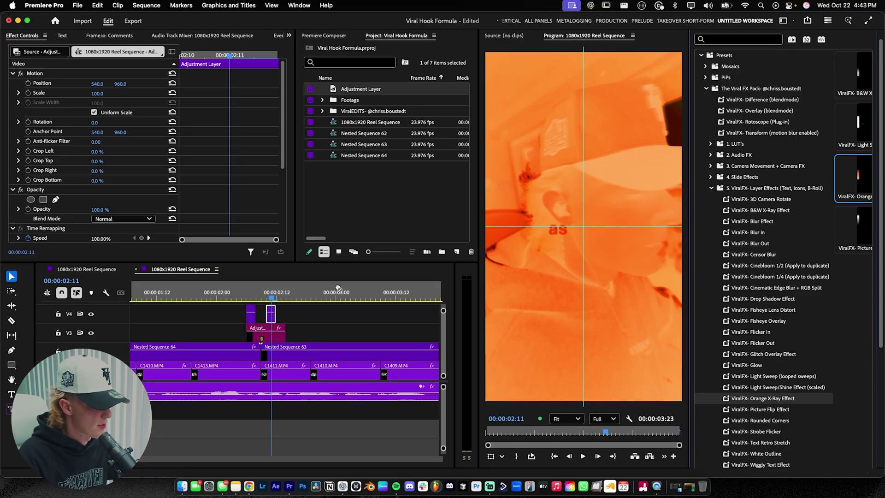
pyautogui.click(248, 317)
pyautogui.scroll(-1, 798, 385)
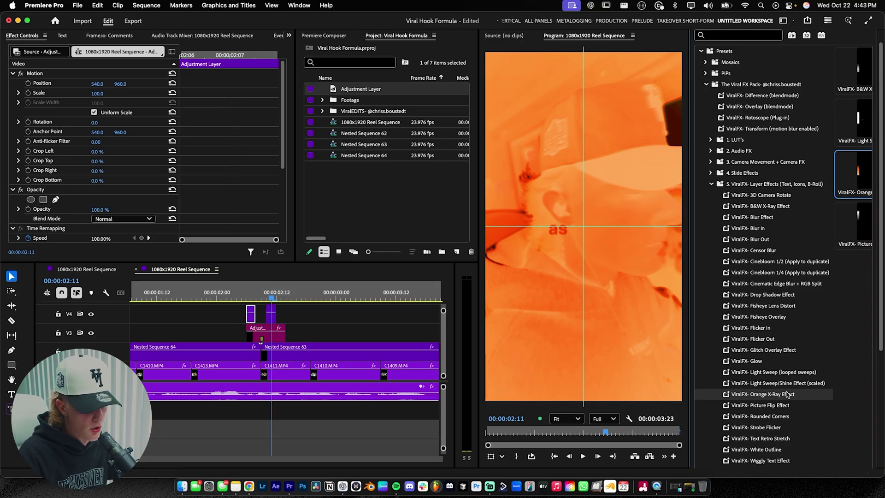
pyautogui.moveTo(268, 295); pyautogui.dragTo(227, 297)
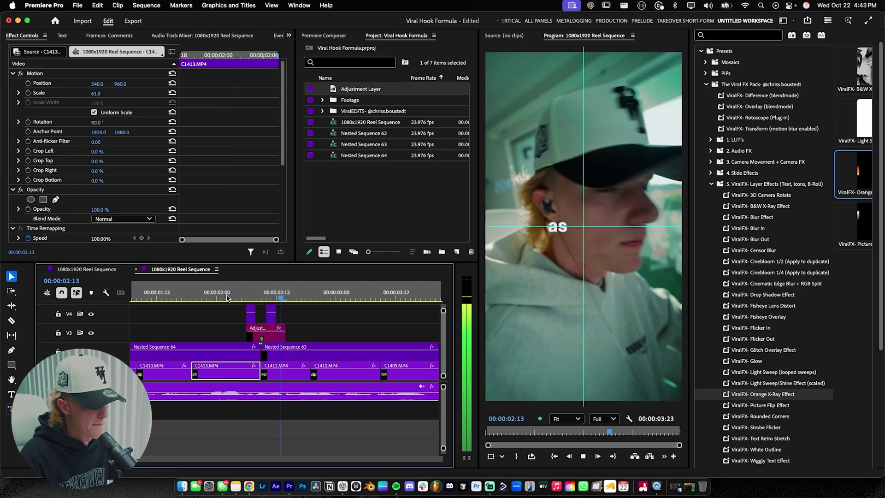
pyautogui.press('space')
pyautogui.scroll(-2, 233, 309)
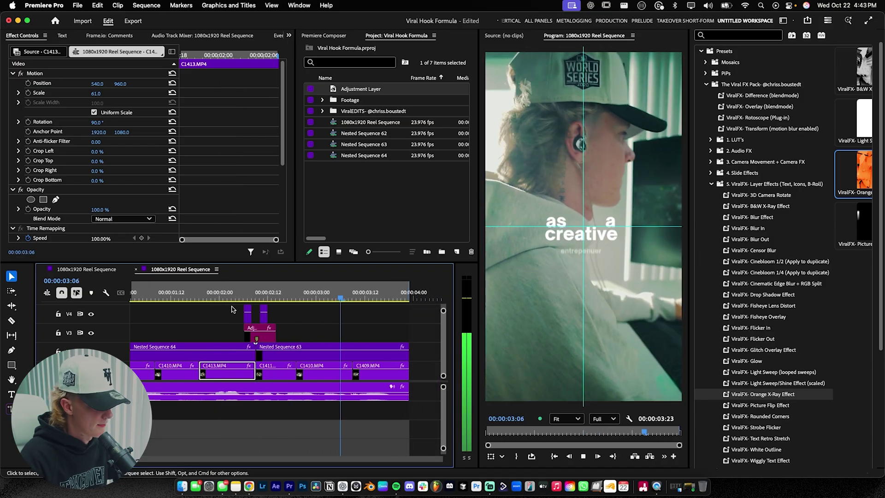
# - Undo the X-ray effects on the V4 adjustment layers and select both pieces
pyautogui.click(258, 298)
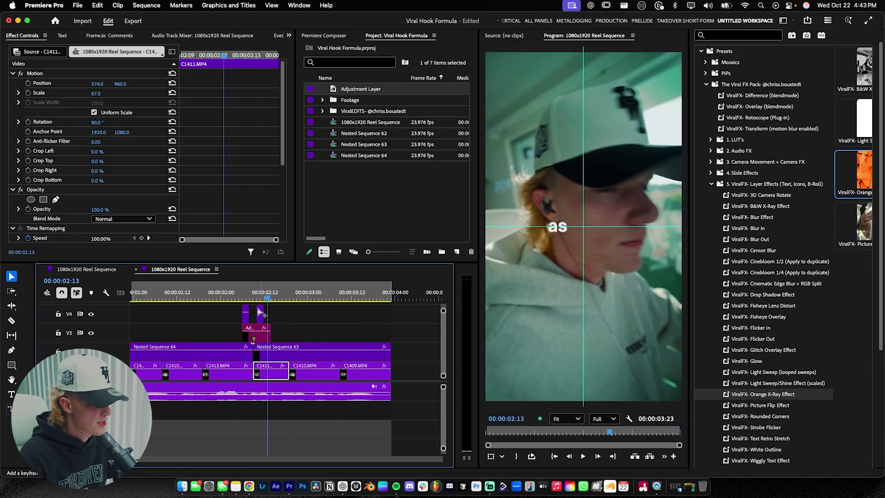
pyautogui.press('super+z')
pyautogui.moveTo(294, 314); pyautogui.dragTo(226, 314)
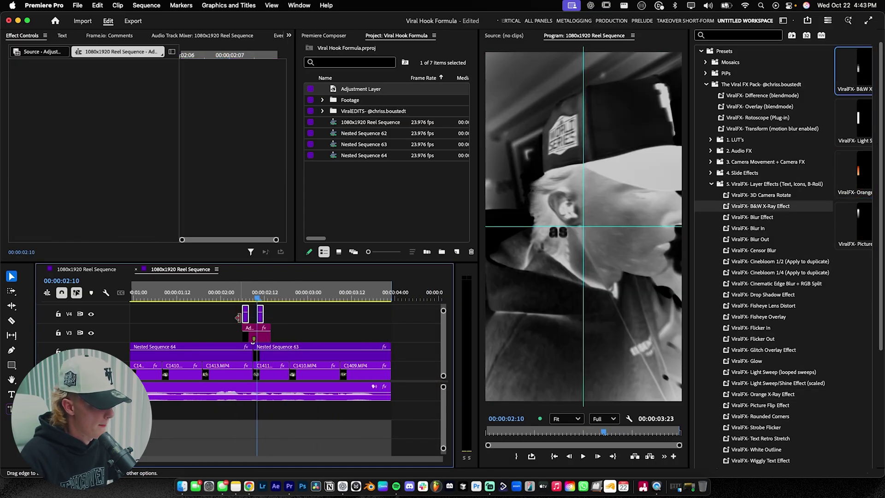
pyautogui.press('super+z')
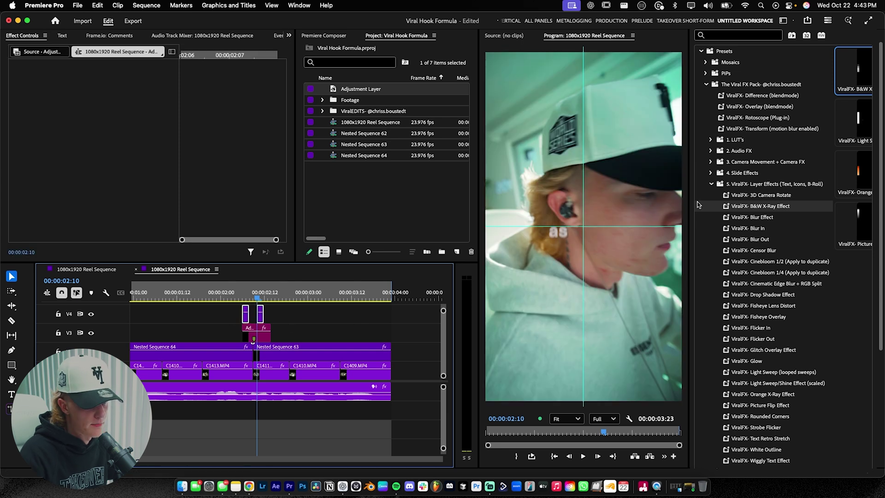
# - Apply the ViralFX- B&W X-Ray Effect to both V4 adjustment layer pieces and play back the transition
pyautogui.moveTo(761, 206); pyautogui.dragTo(386, 277)
pyautogui.moveTo(241, 318); pyautogui.dragTo(238, 307)
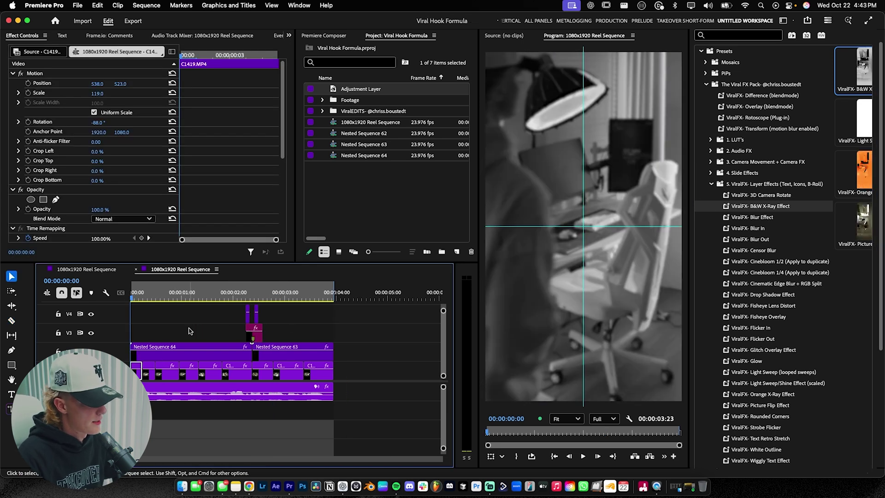
pyautogui.click(192, 327)
pyautogui.press('space')
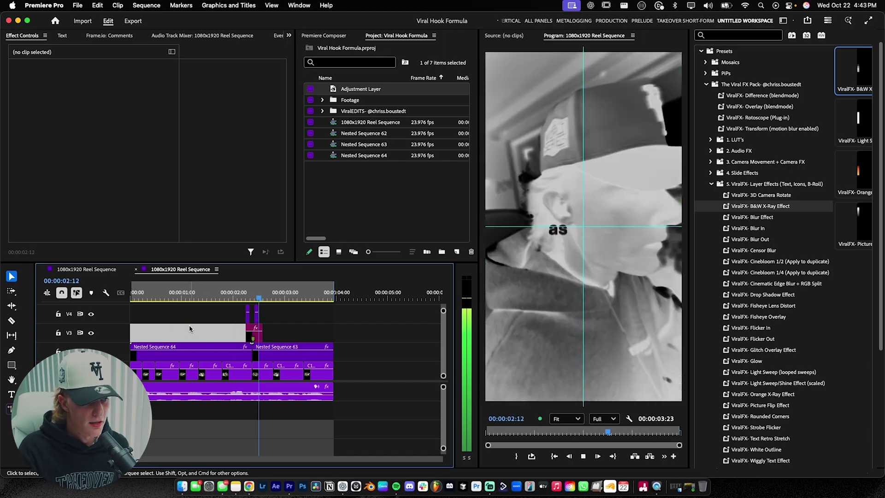
pyautogui.press('space')
pyautogui.press('d')
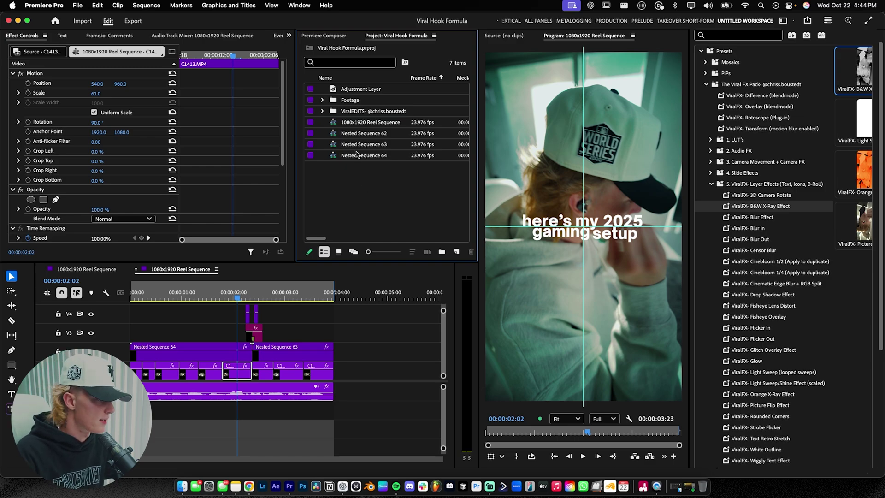
# - Place SFX - Riser Metallic from the ViralEDITS Assets folder on the second audio track, with its peak at the end of the footage
pyautogui.click(322, 111)
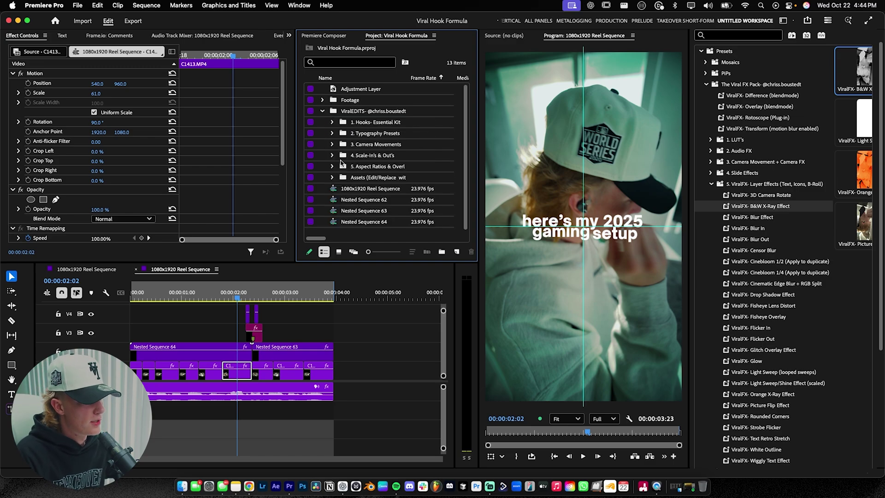
pyautogui.click(332, 178)
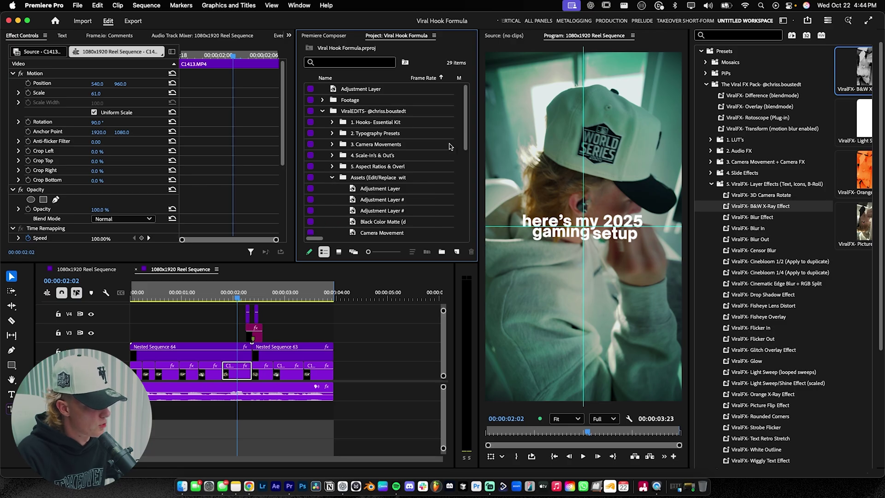
pyautogui.moveTo(464, 135); pyautogui.dragTo(461, 211)
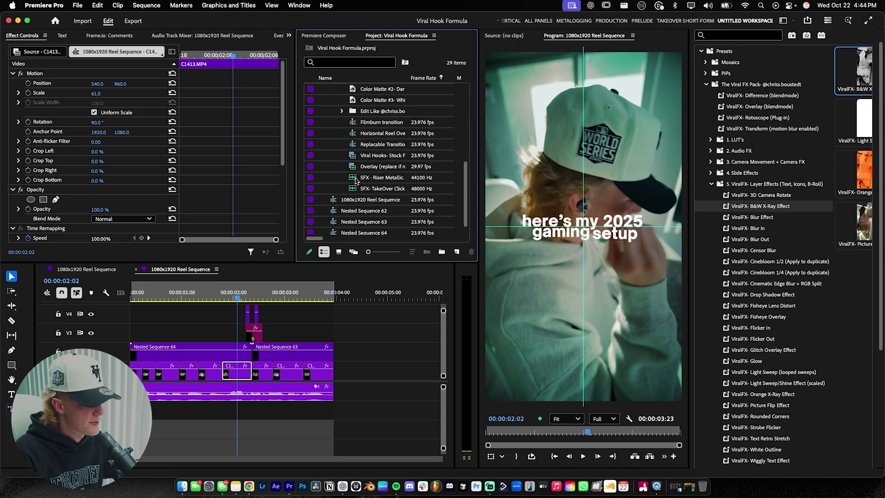
pyautogui.moveTo(352, 179); pyautogui.dragTo(237, 407)
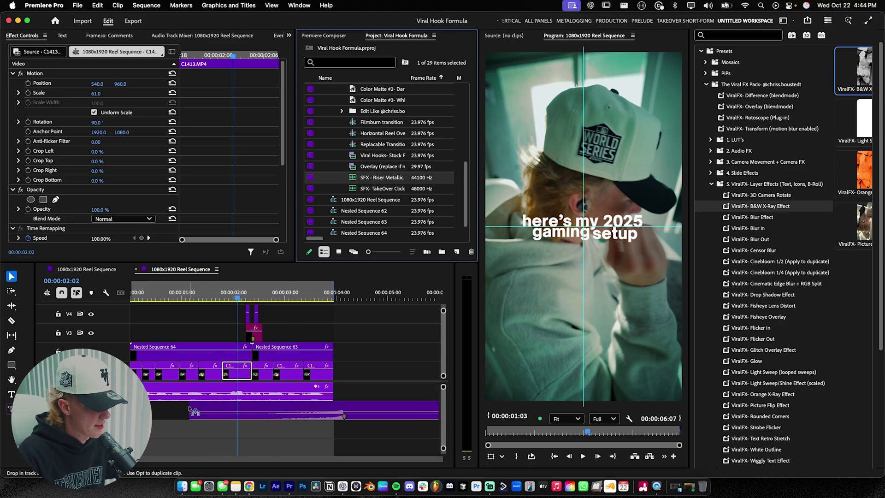
pyautogui.moveTo(181, 411); pyautogui.dragTo(181, 411)
# - Add SFX- TakeOver Click to the third audio track under the flash transition, starting at about 00:00:02:08, and preview it
pyautogui.moveTo(368, 186); pyautogui.dragTo(359, 186)
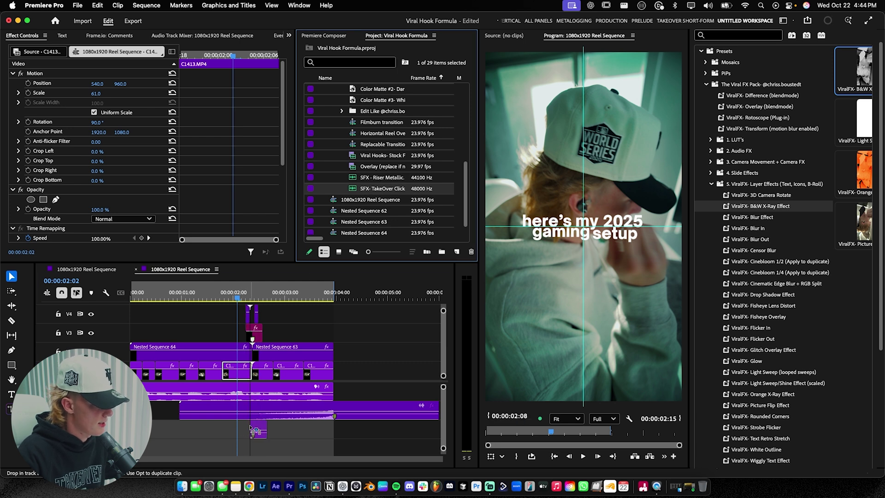
pyautogui.moveTo(250, 425); pyautogui.dragTo(250, 427)
pyautogui.scroll(5, 249, 427)
pyautogui.scroll(-3, 276, 427)
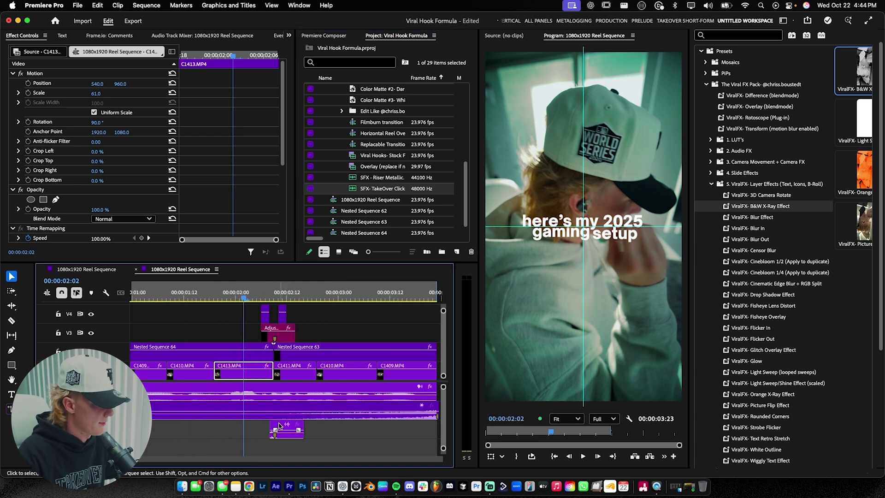
pyautogui.click(248, 298)
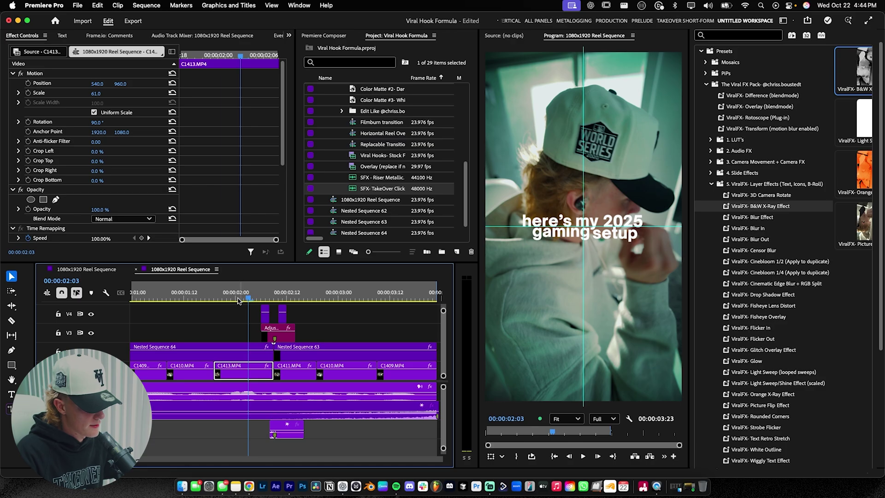
pyautogui.press('space')
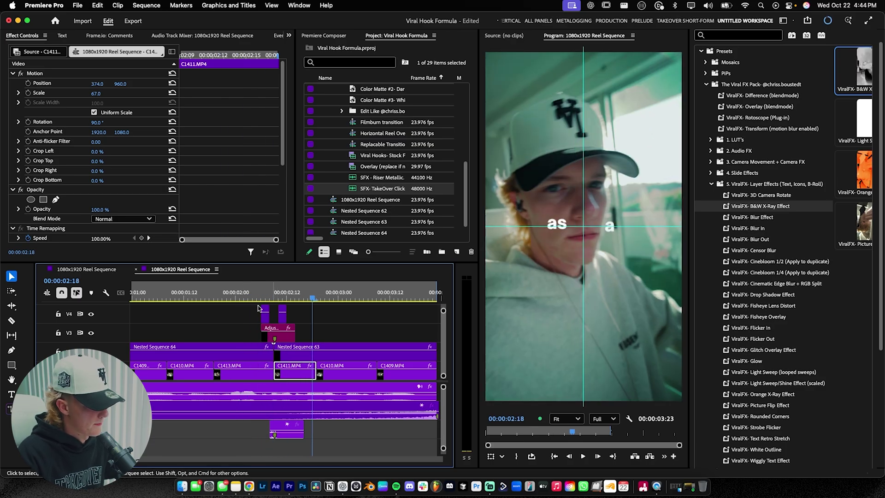
# - Try shifting the TakeOver Click sound slightly earlier, preview it, and undo the move
pyautogui.press('=')
pyautogui.click(302, 291)
pyautogui.moveTo(322, 431); pyautogui.dragTo(314, 422)
pyautogui.press('space')
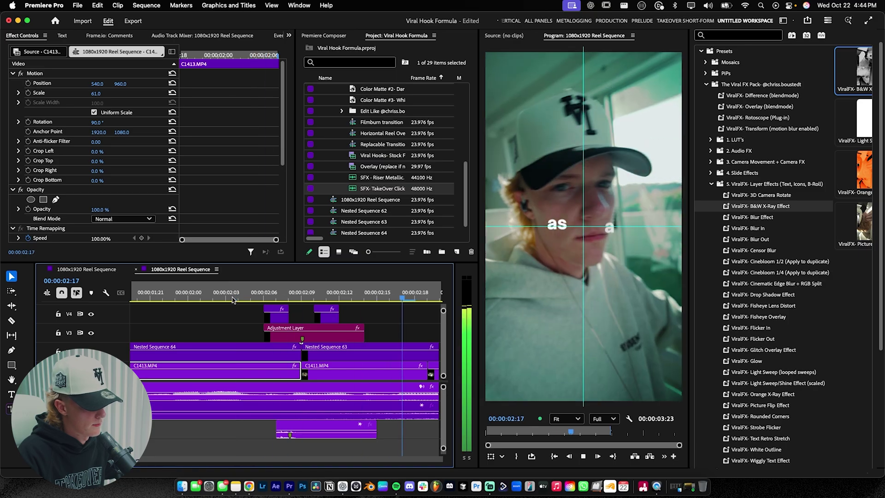
pyautogui.press('space')
pyautogui.press('super+z')
pyautogui.click(231, 296)
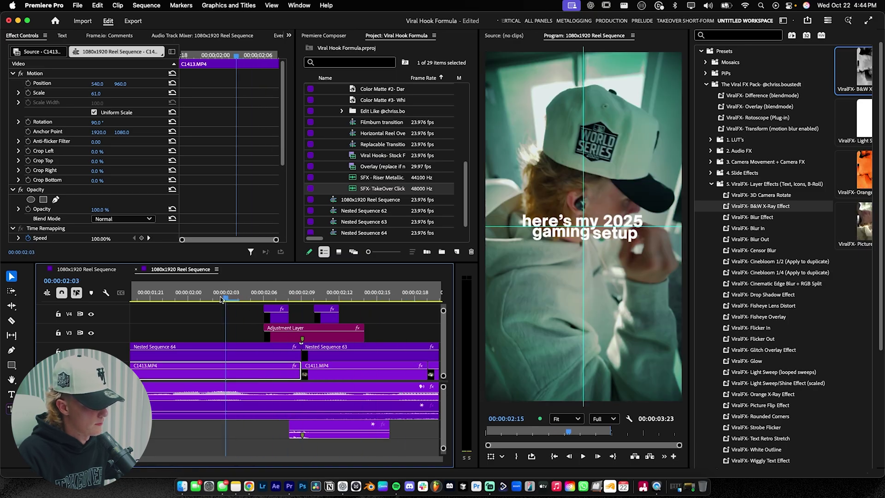
# - Extend the start of the TakeOver Click clip back to 00:00:02:03, lower its level to -10.6 dB, and preview it
pyautogui.moveTo(290, 424); pyautogui.dragTo(264, 425)
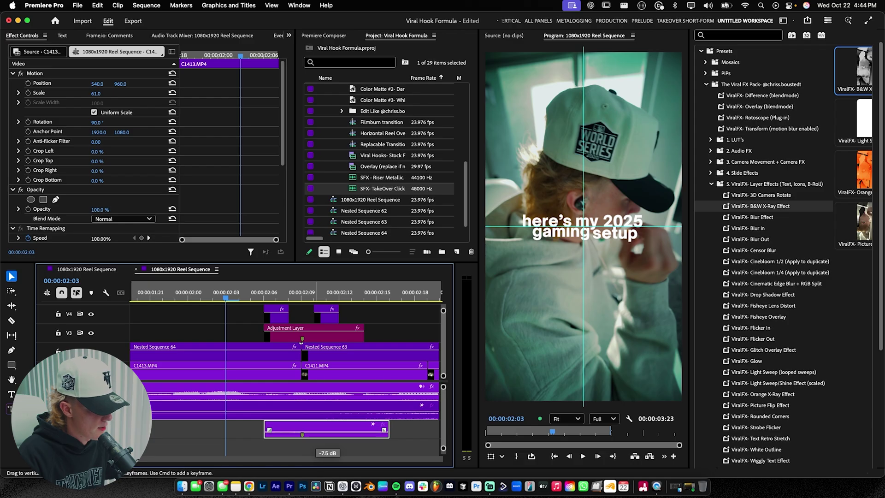
pyautogui.moveTo(315, 431); pyautogui.dragTo(226, 426)
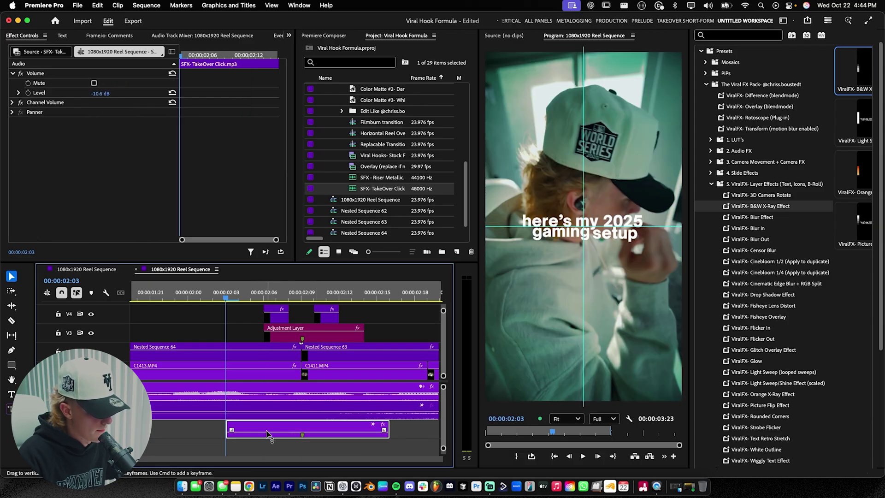
pyautogui.press('space')
pyautogui.scroll(-3, 322, 433)
pyautogui.press('space')
# - Try to split the riser sound at the end of the footage and remove the excess
pyautogui.press('c')
pyautogui.click(325, 410)
pyautogui.press('v')
pyautogui.click(339, 409)
pyautogui.press('super+z')
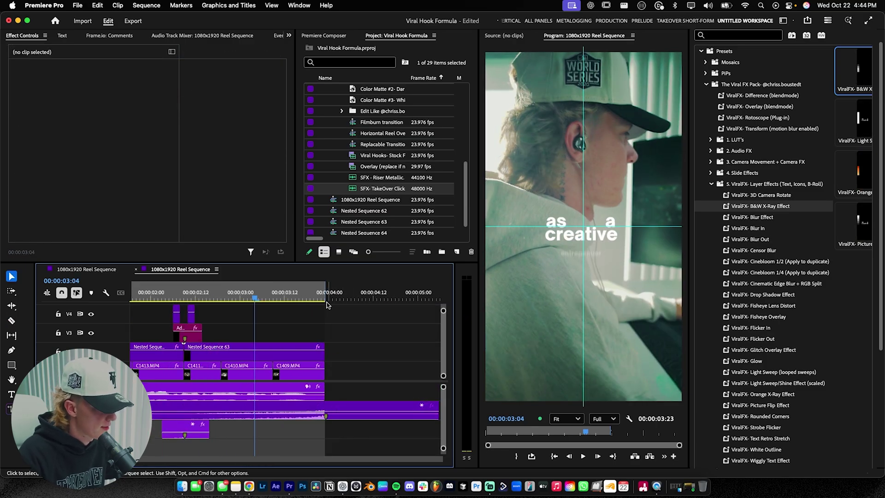
# - Add Heavy Reverb with an amount of 6.7 to the Riser Metallic clip and lower its clip level
pyautogui.click(421, 406)
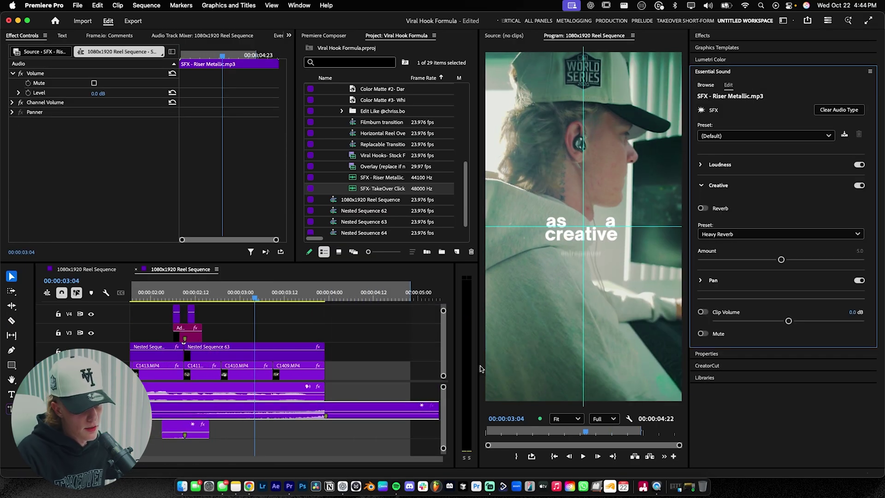
pyautogui.moveTo(794, 262); pyautogui.dragTo(804, 261)
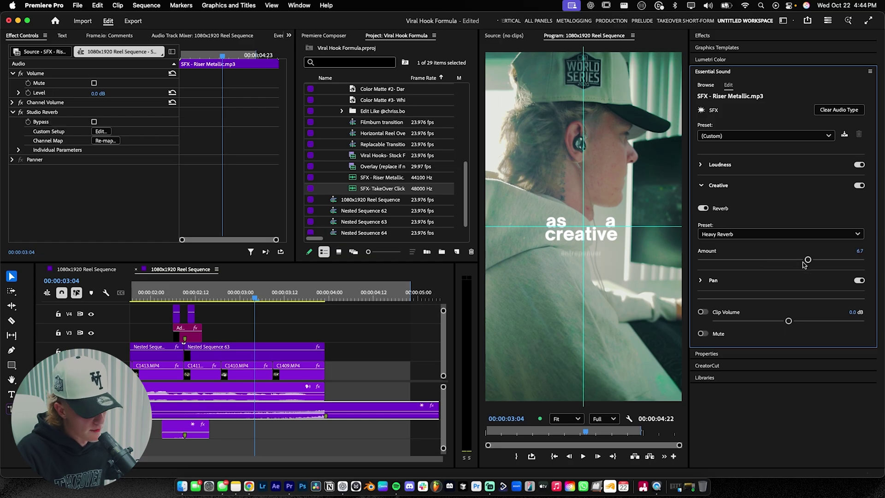
pyautogui.click(317, 413)
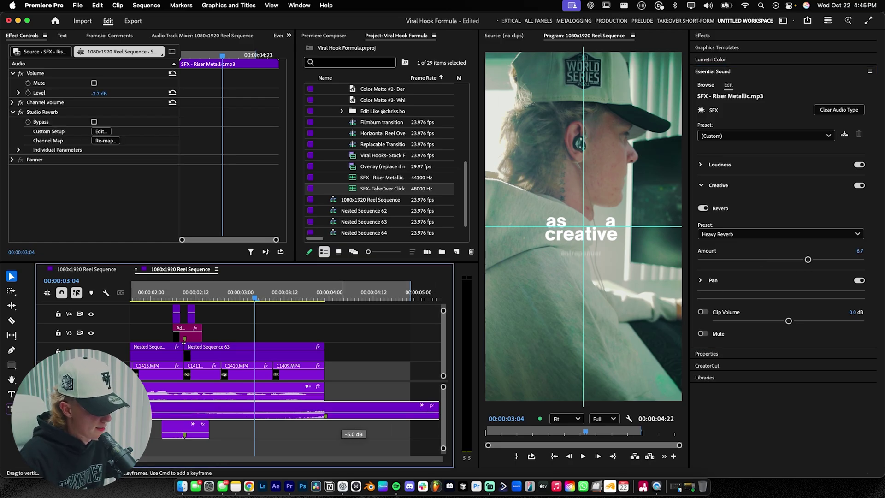
pyautogui.moveTo(318, 417); pyautogui.dragTo(318, 412)
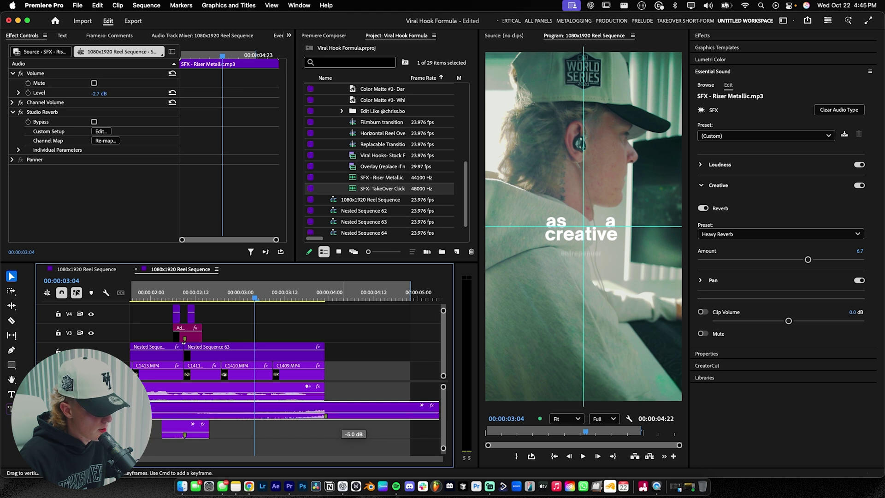
# - Adjust the Riser Metallic clip's audio gain by -10 dB
pyautogui.press('g')
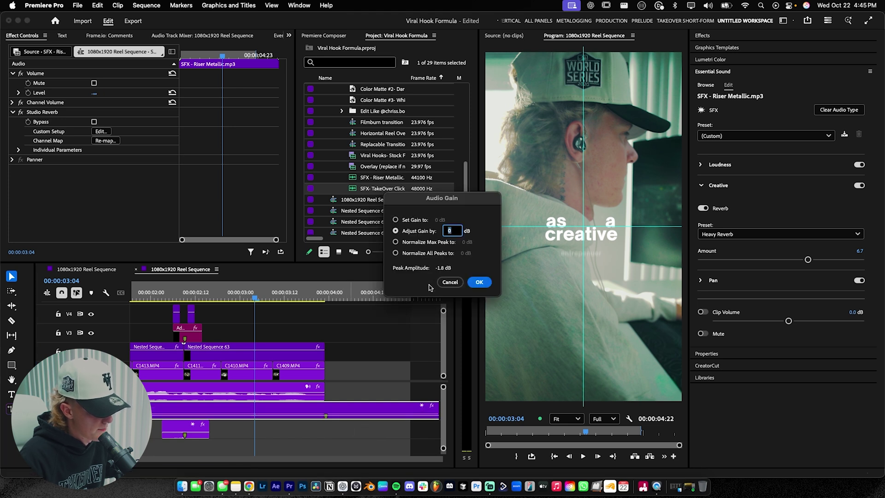
pyautogui.write('-10')
pyautogui.press('Return')
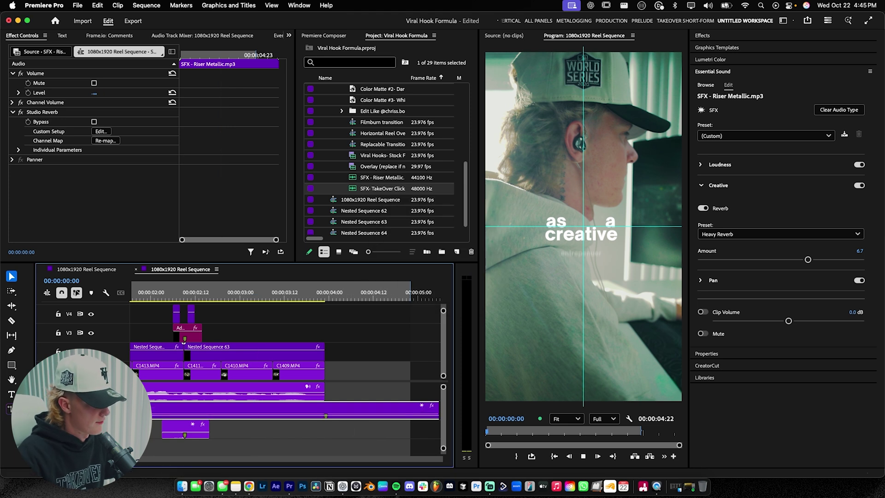
# - Play the whole sequence from the beginning to review the hook with its transition and sound effects
pyautogui.press('Home')
pyautogui.press('space')
pyautogui.press('space')
pyautogui.press('Home')
pyautogui.press('-')
pyautogui.press('-')
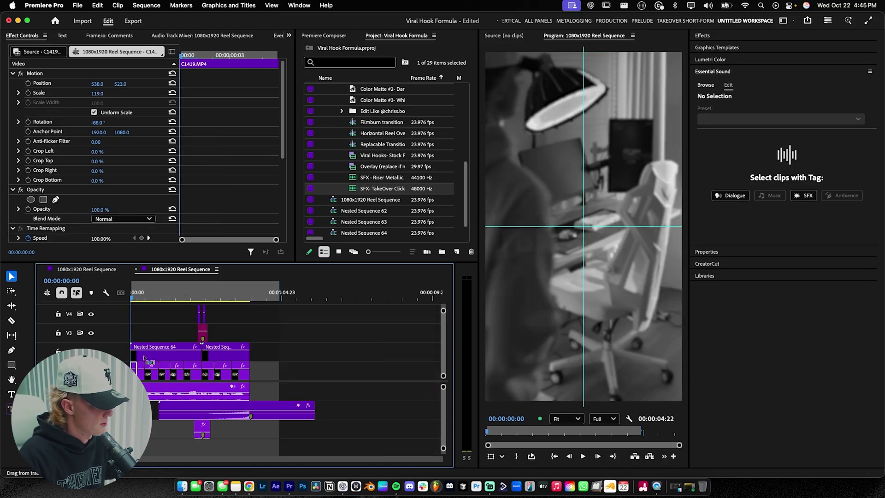
pyautogui.press('space')
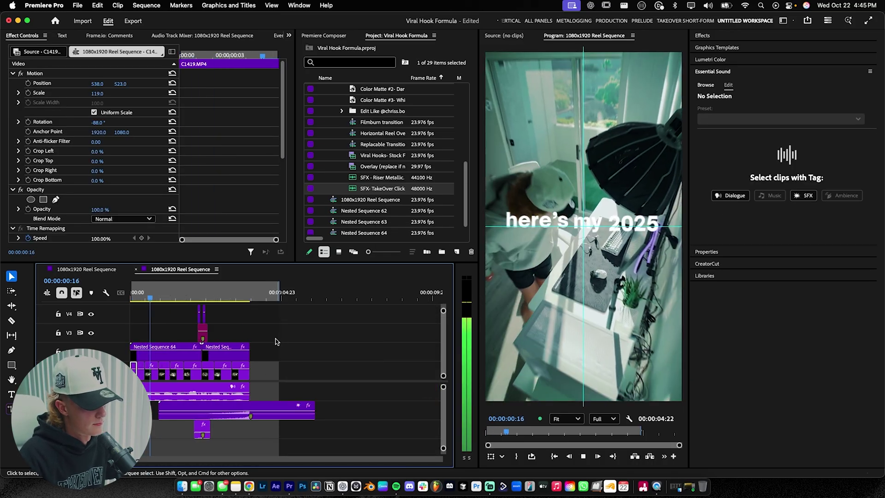